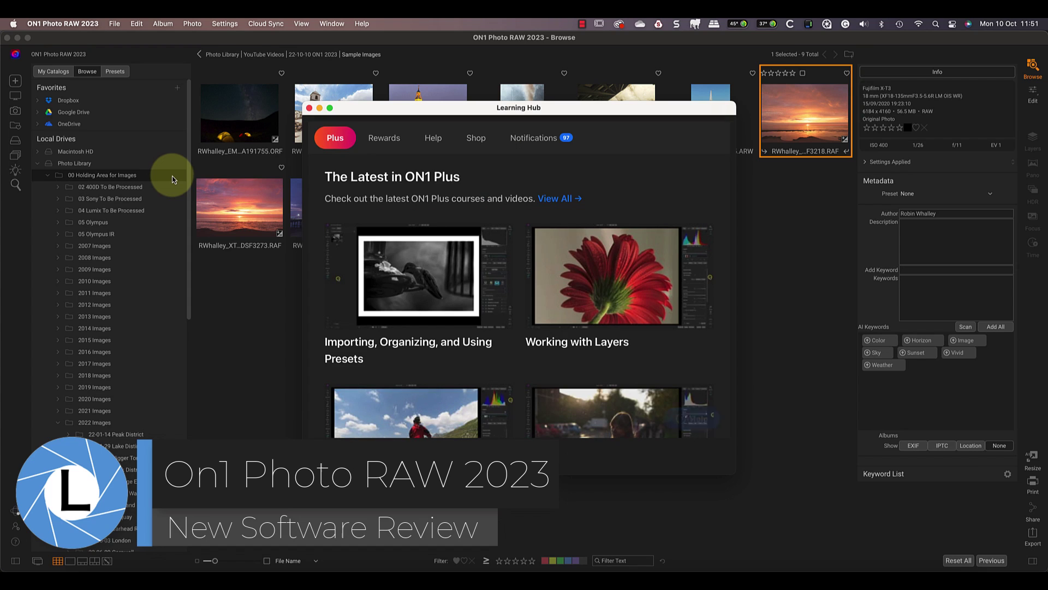
Close the Learning Hub and open the selected sunset beach RAF in Edit mode.
click(309, 108)
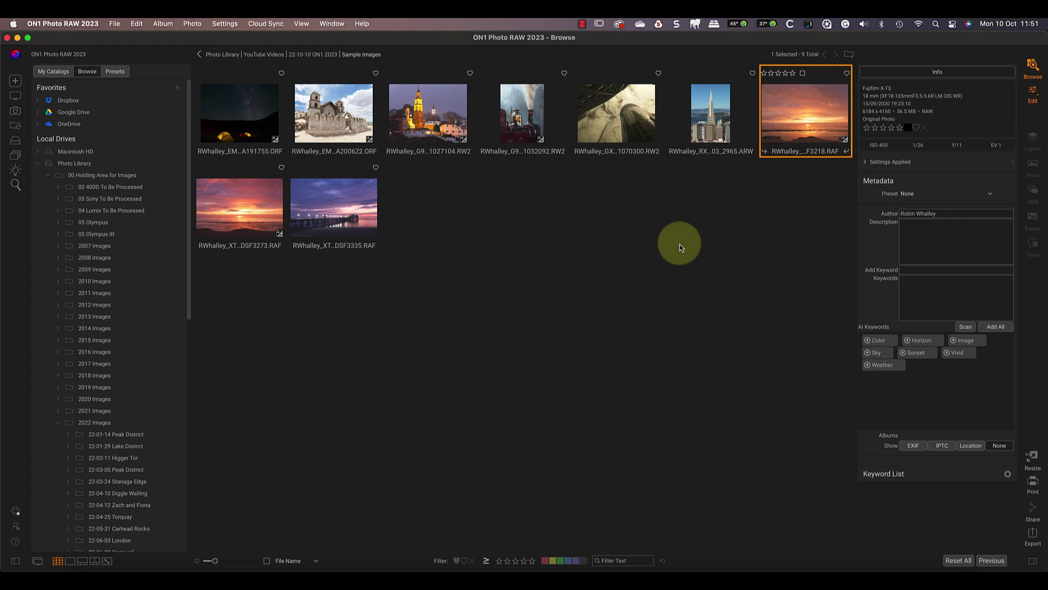
key(super+e)
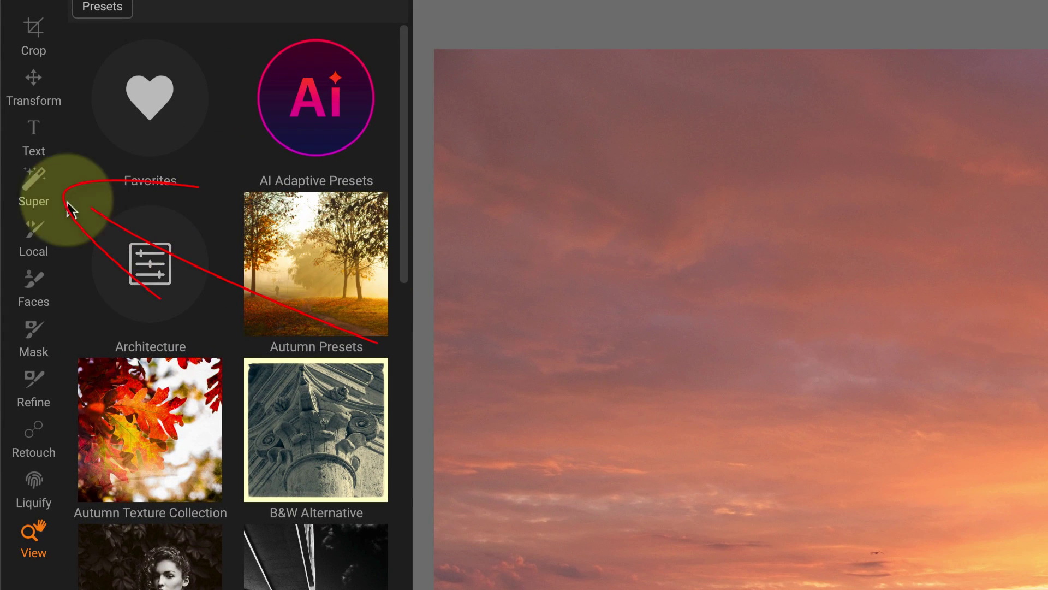
Select the sunset photo's whole sky with the Super Select AI tool.
click(38, 185)
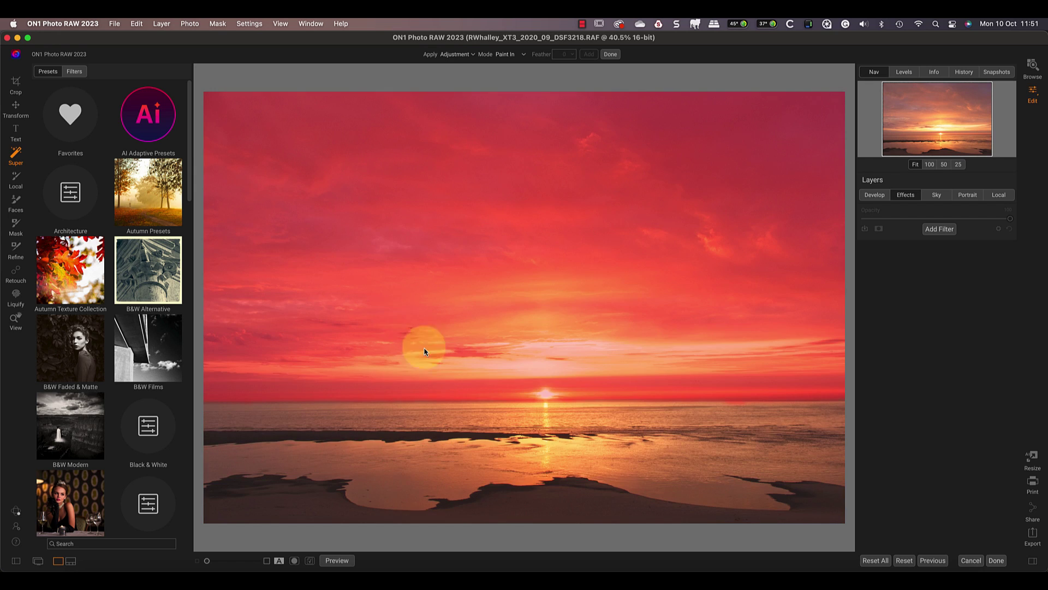
click(411, 302)
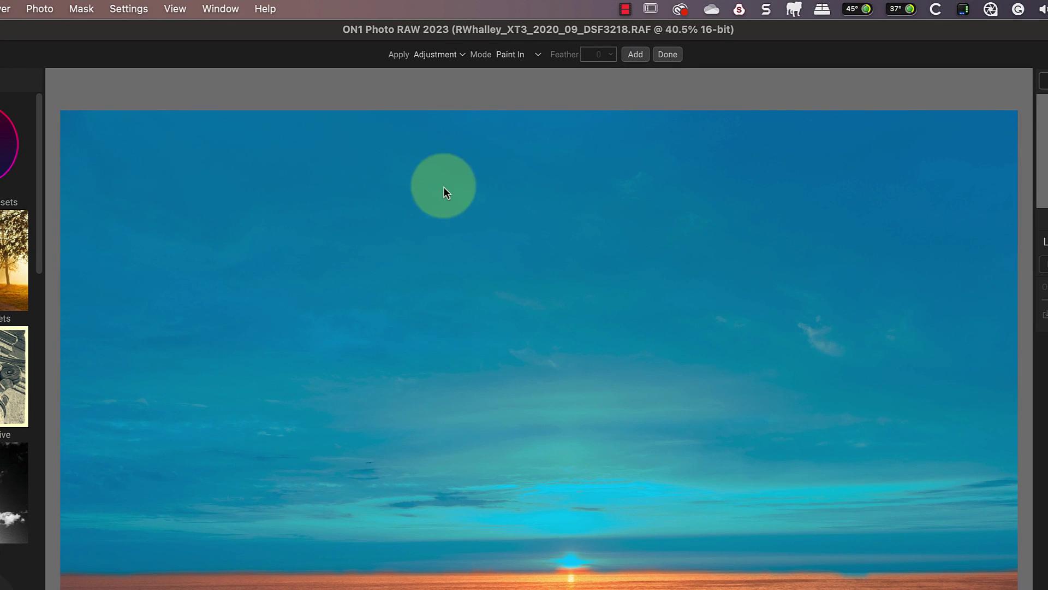
Apply a Contrast adjustment to the selected sky.
click(463, 53)
mouse_move(457, 67)
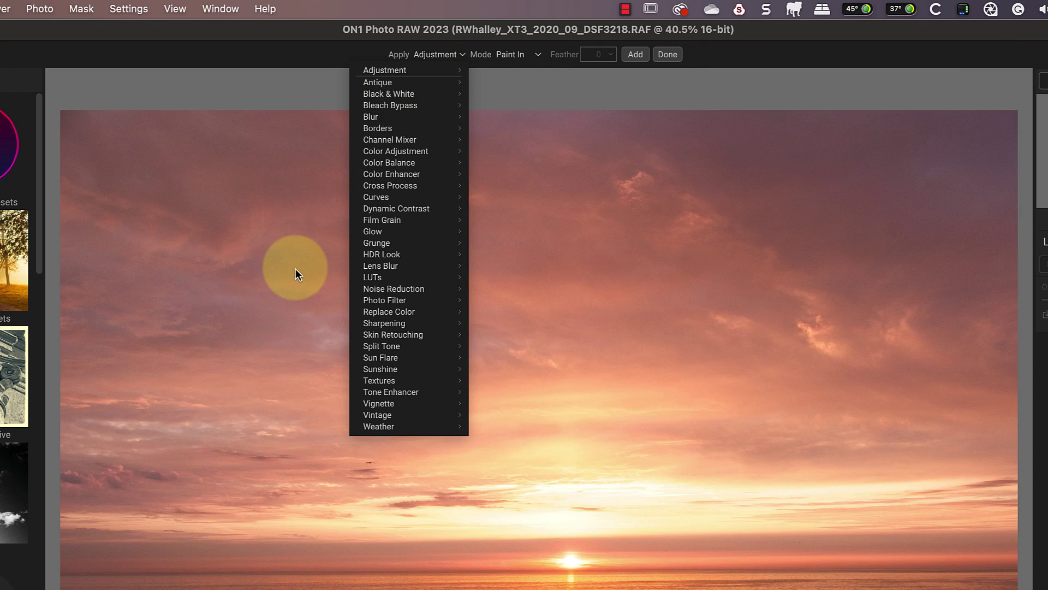
right_click(295, 267)
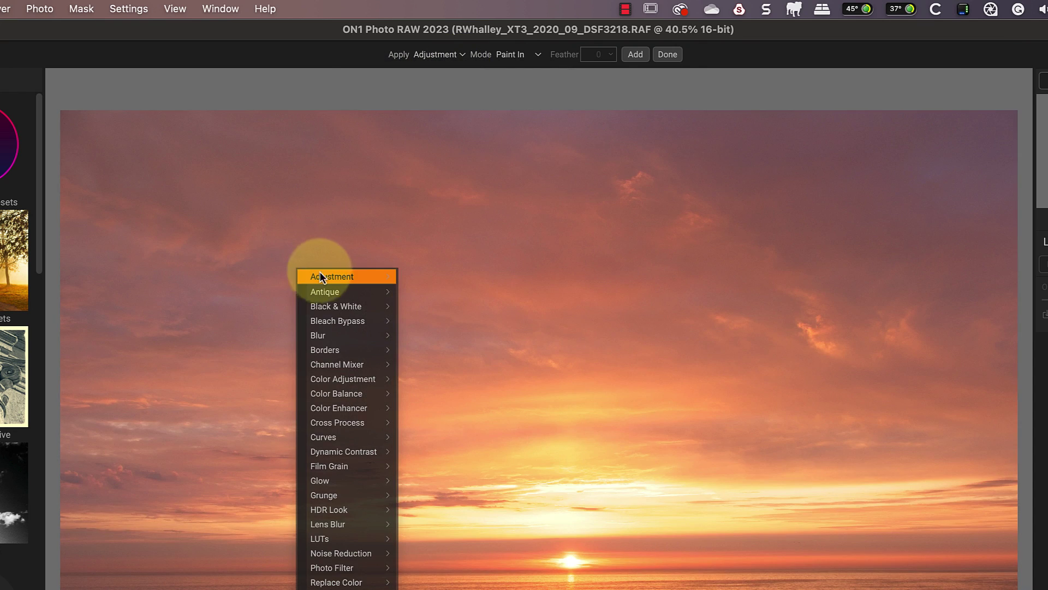
mouse_move(339, 276)
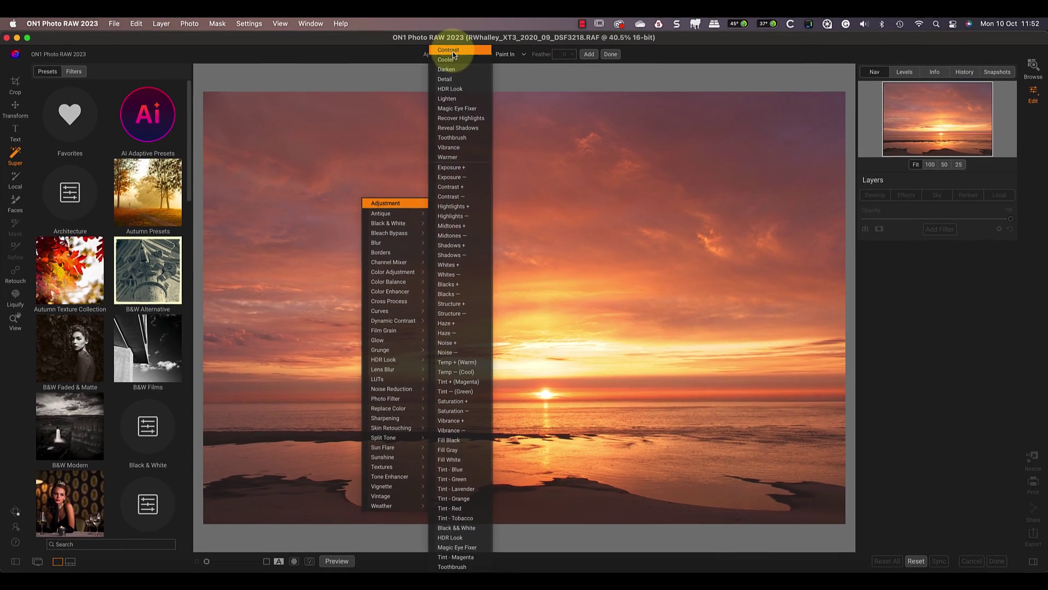
click(440, 51)
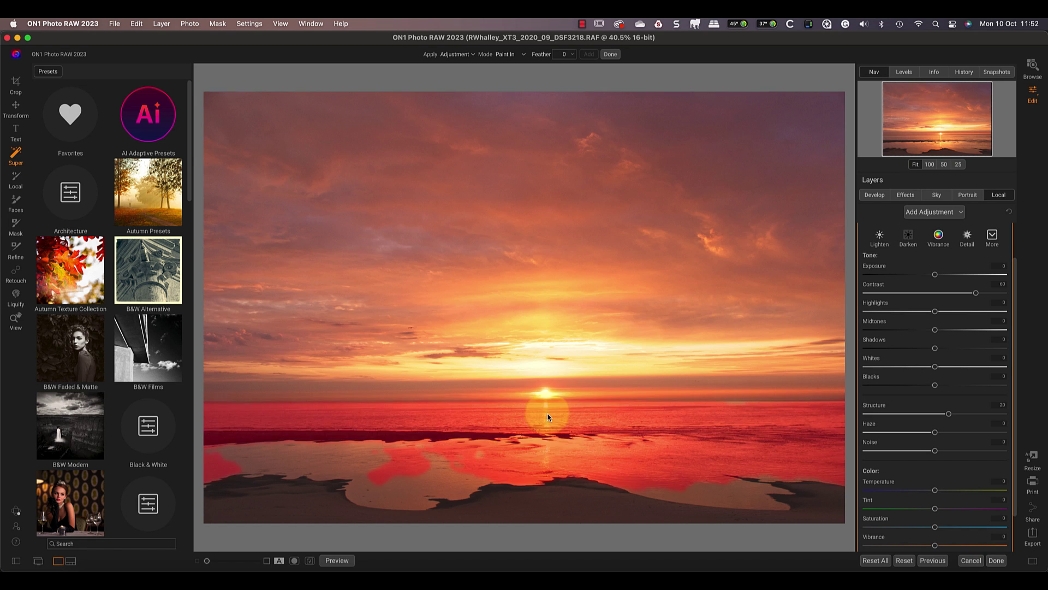
Select the sea and give it a Darken/Exposure − local adjustment.
click(545, 418)
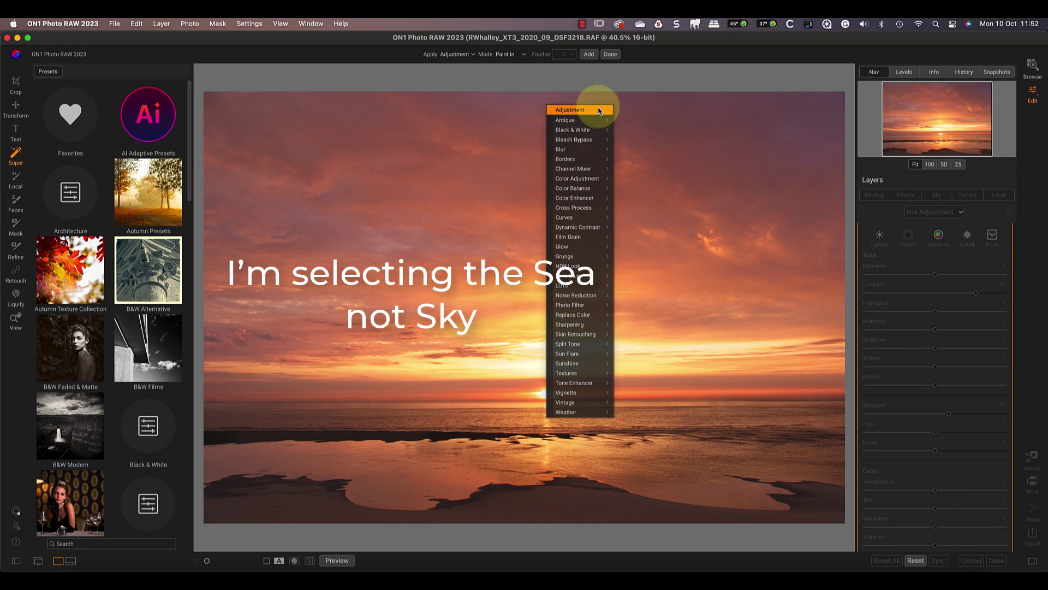
mouse_move(602, 109)
click(629, 85)
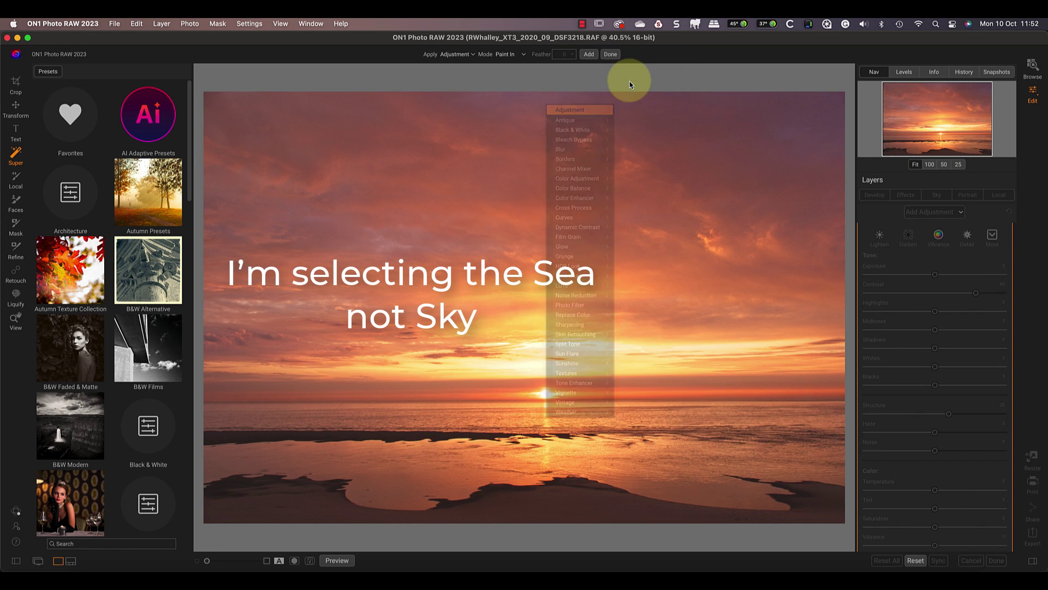
click(589, 54)
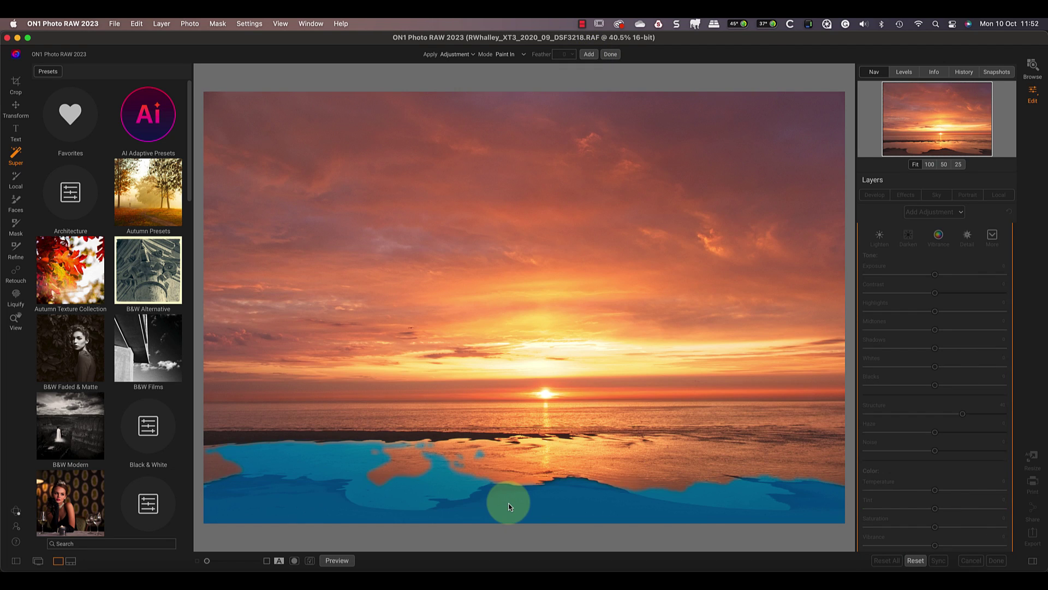
click(472, 54)
mouse_move(461, 64)
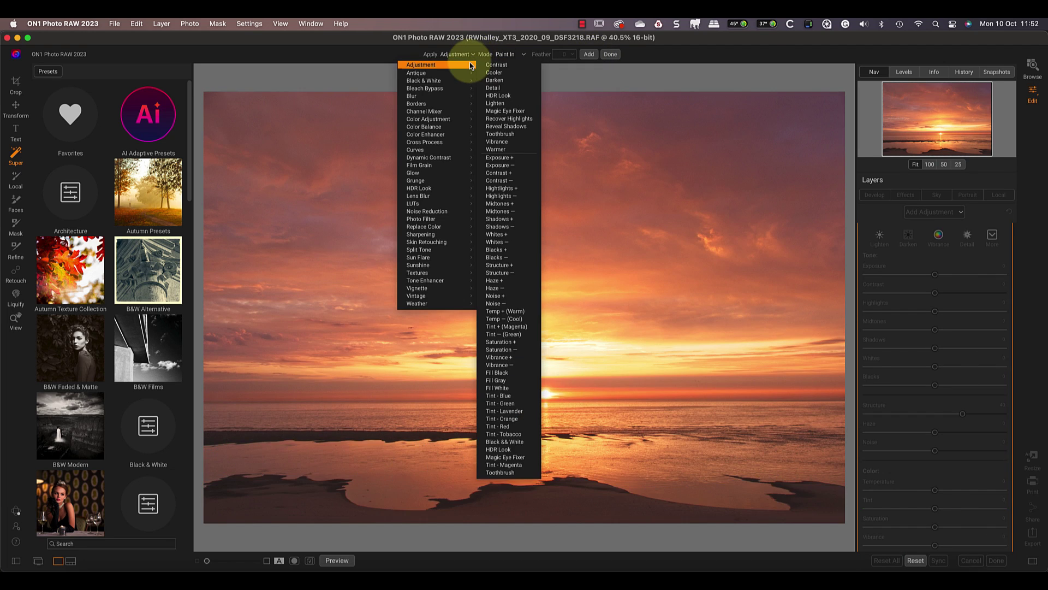
click(507, 157)
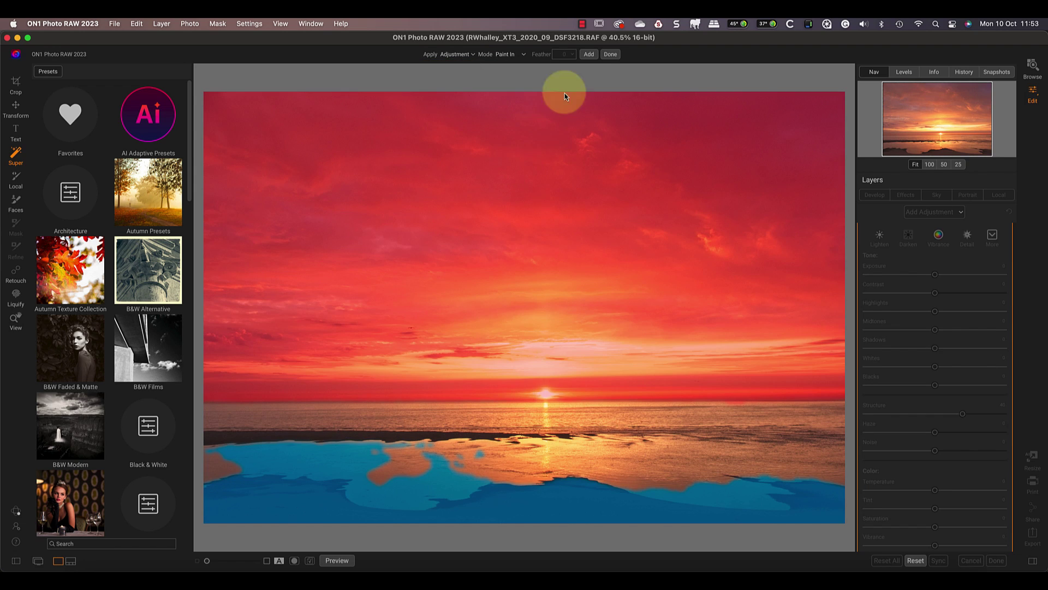
click(594, 54)
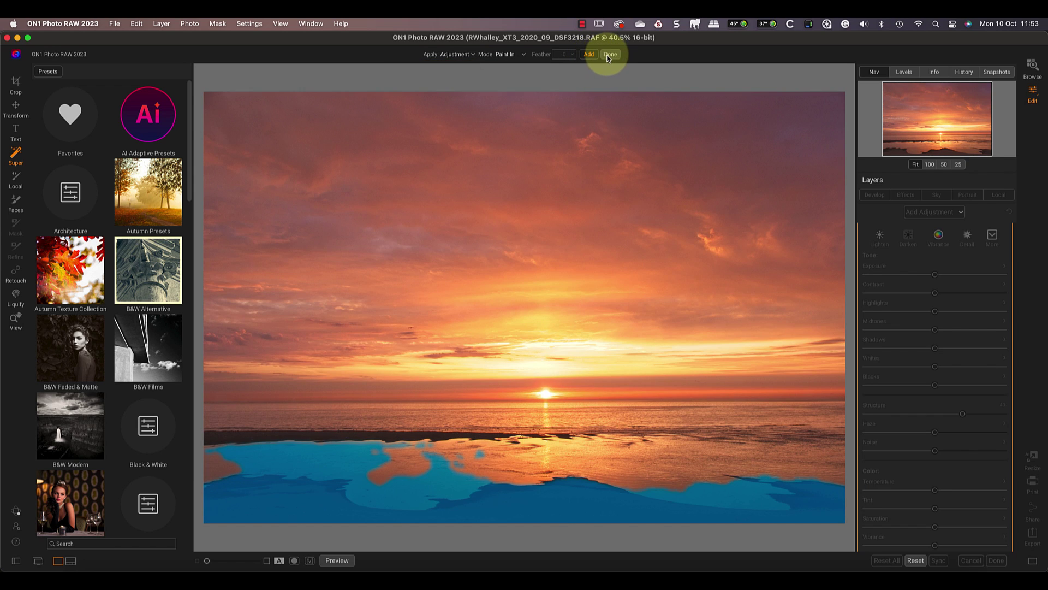
click(609, 55)
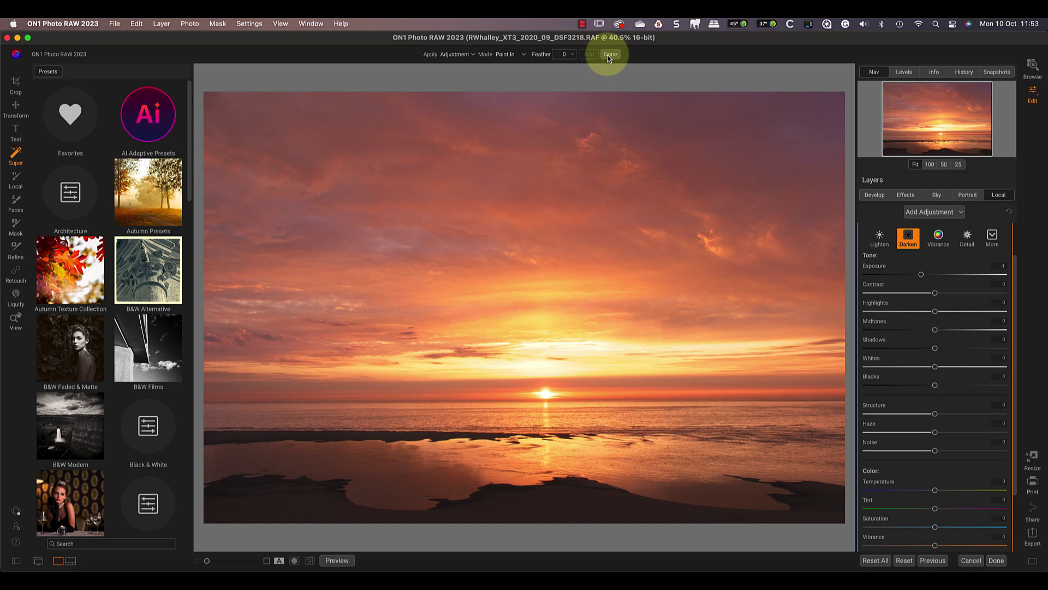
click(609, 55)
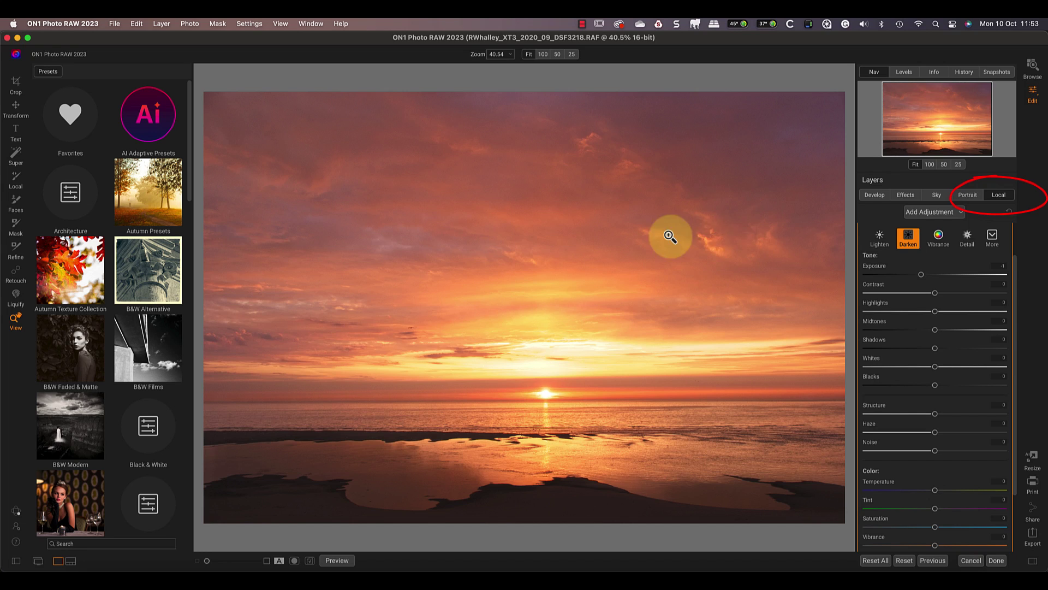
scroll(988, 254, down, 5)
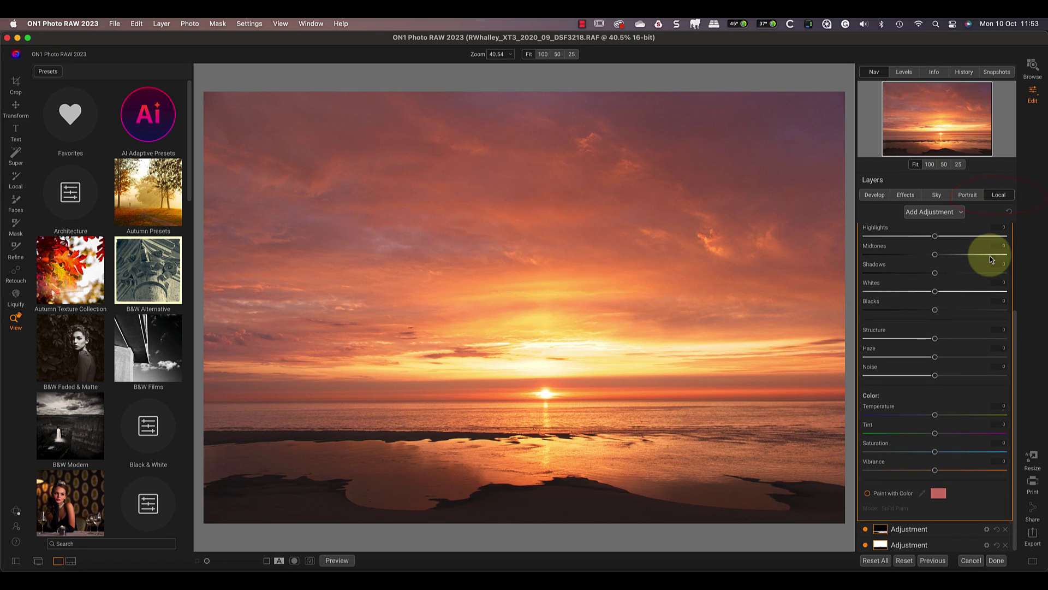
click(884, 545)
click(885, 528)
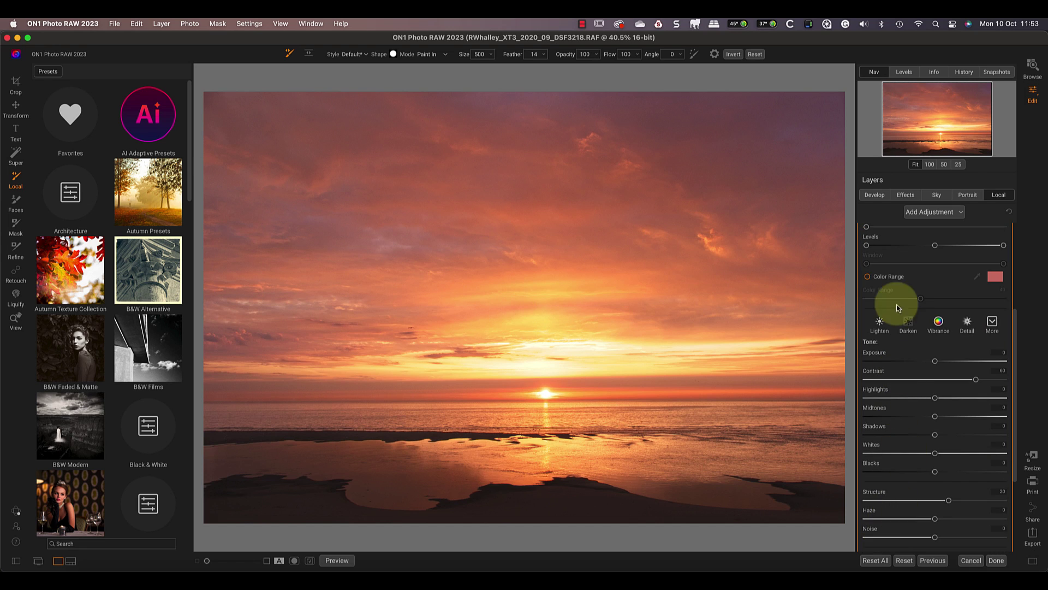
scroll(897, 299, down, 3)
scroll(896, 298, up, 5)
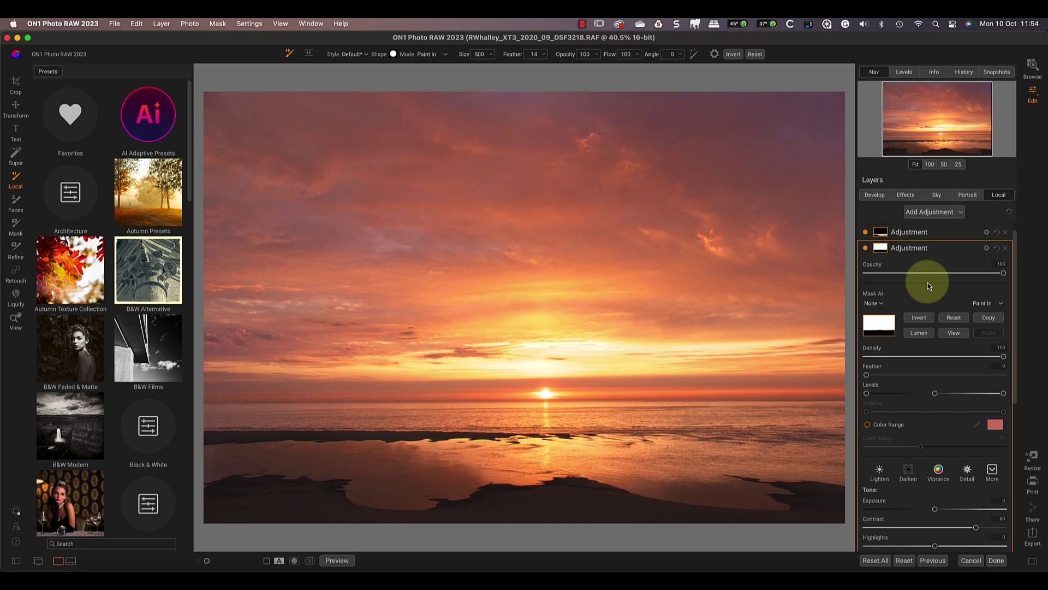
click(953, 335)
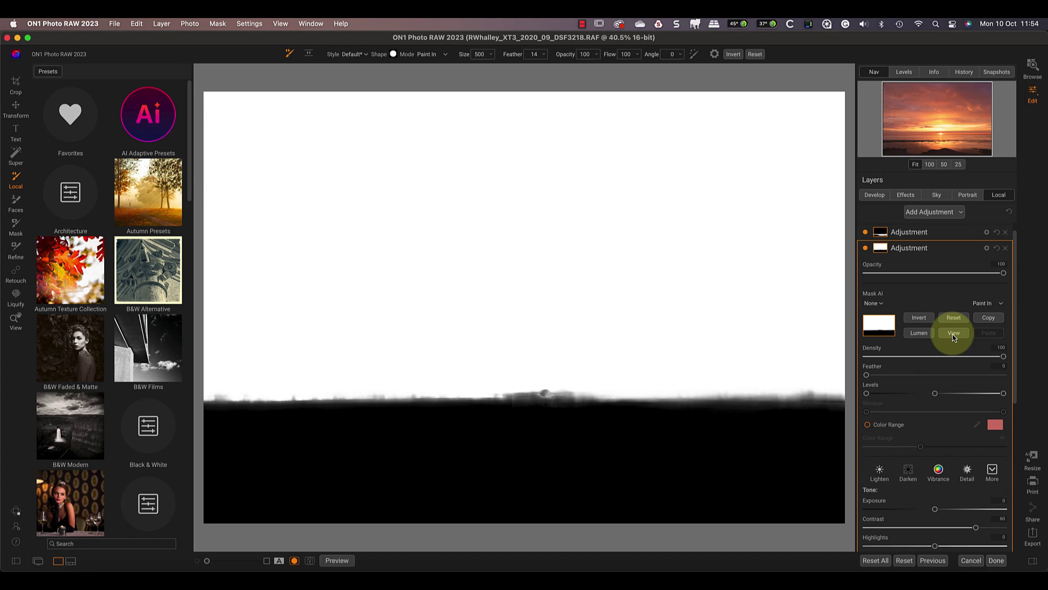
click(954, 334)
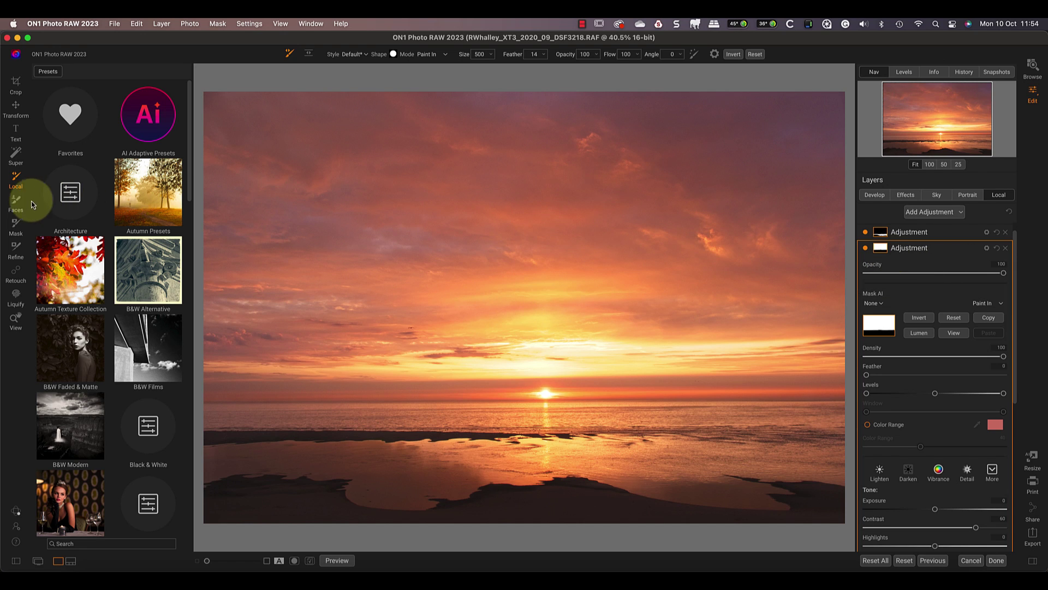
Give the sky a Glow filter, trying Dark Glow before settling on Normal (Amount 40, Halo 10).
click(16, 154)
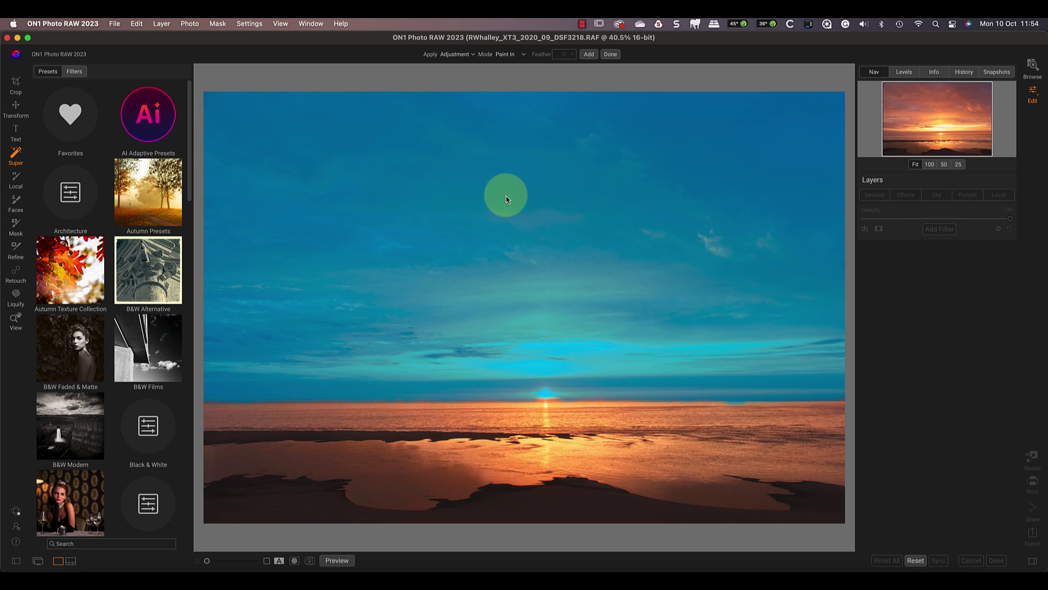
click(474, 55)
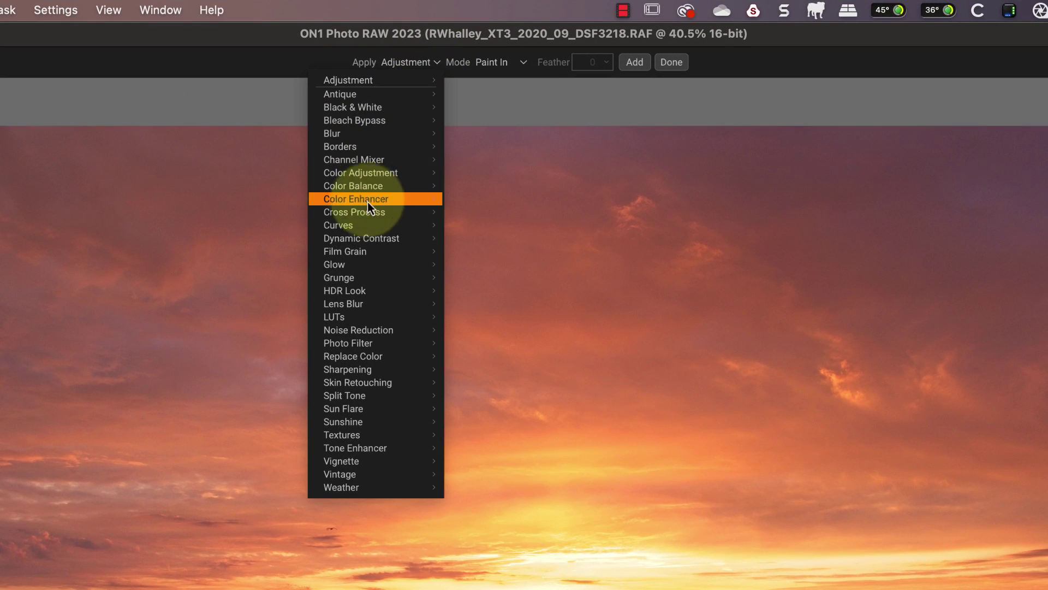
mouse_move(362, 263)
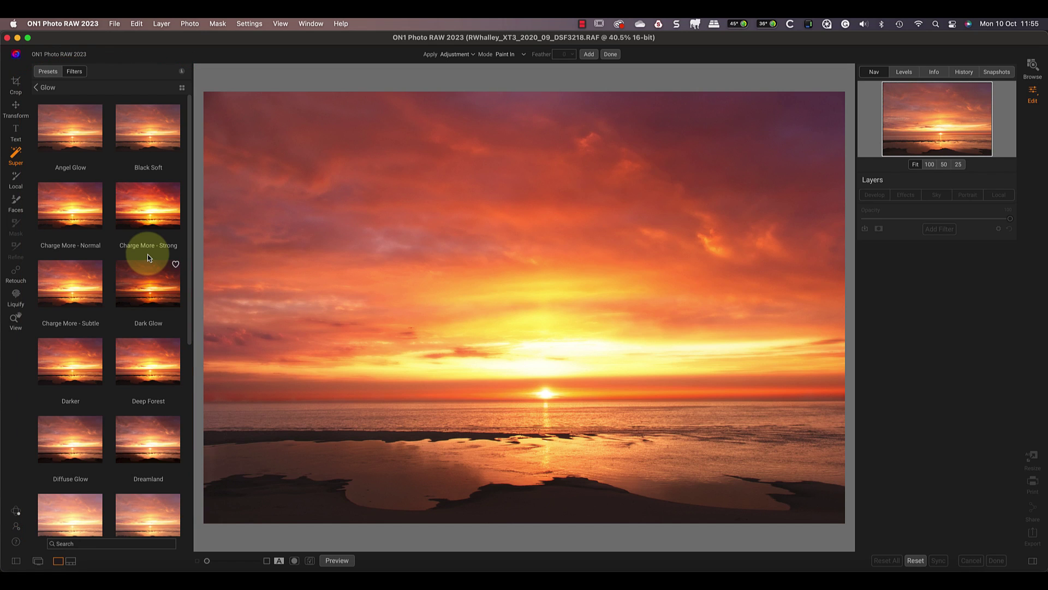
click(148, 254)
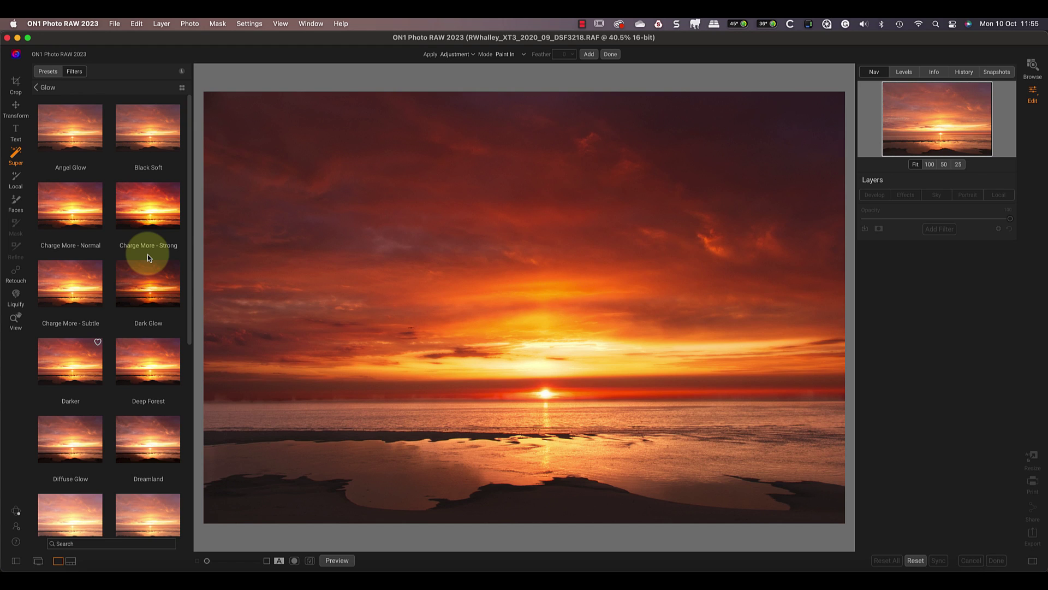
scroll(147, 254, down, 5)
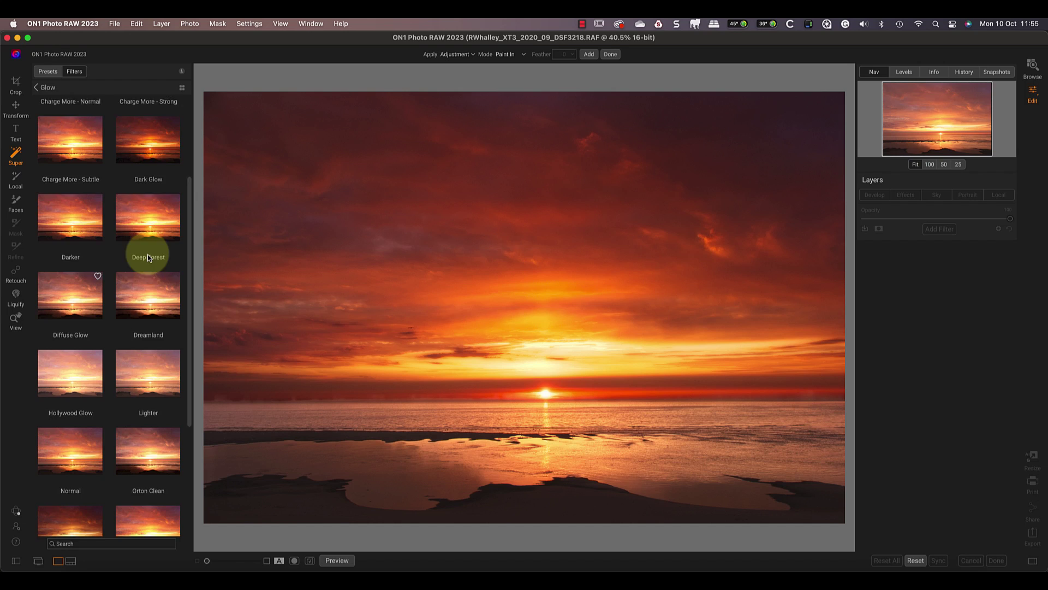
scroll(148, 254, down, 5)
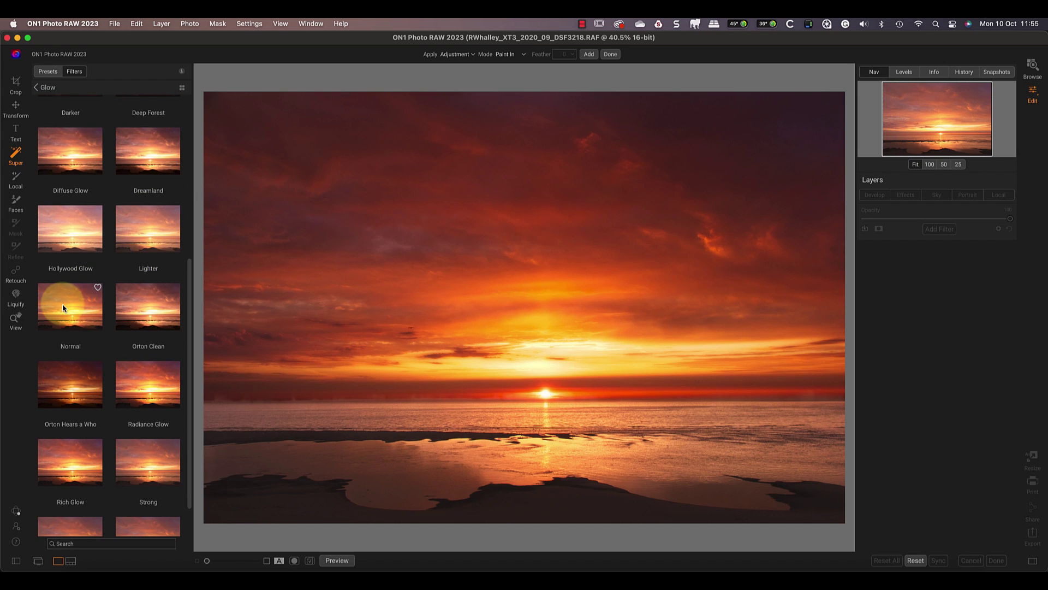
click(62, 305)
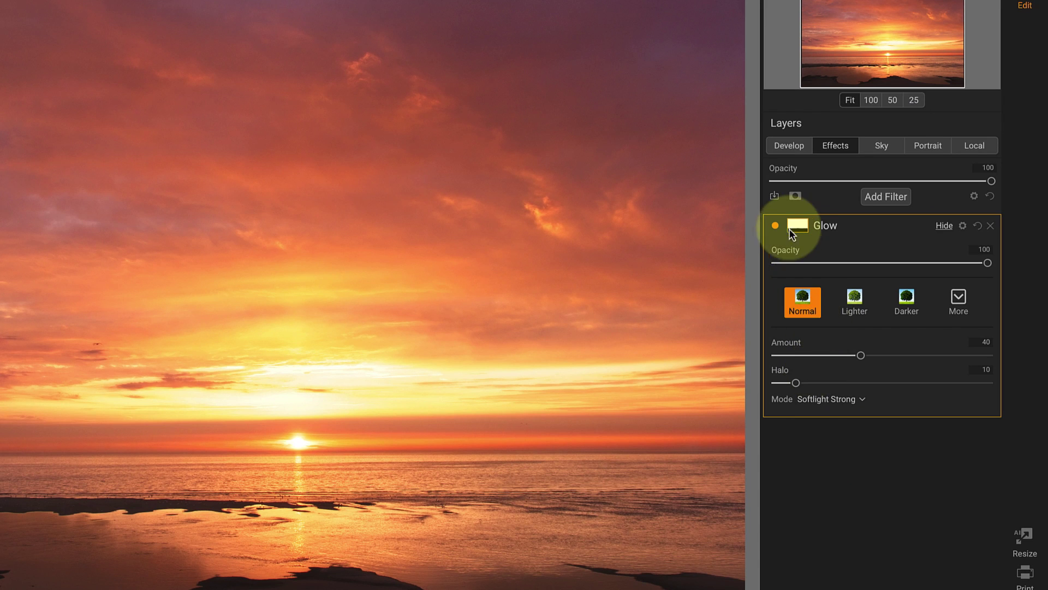
Mask the Glow layer with Mask AI set to Water and Sky.
click(798, 226)
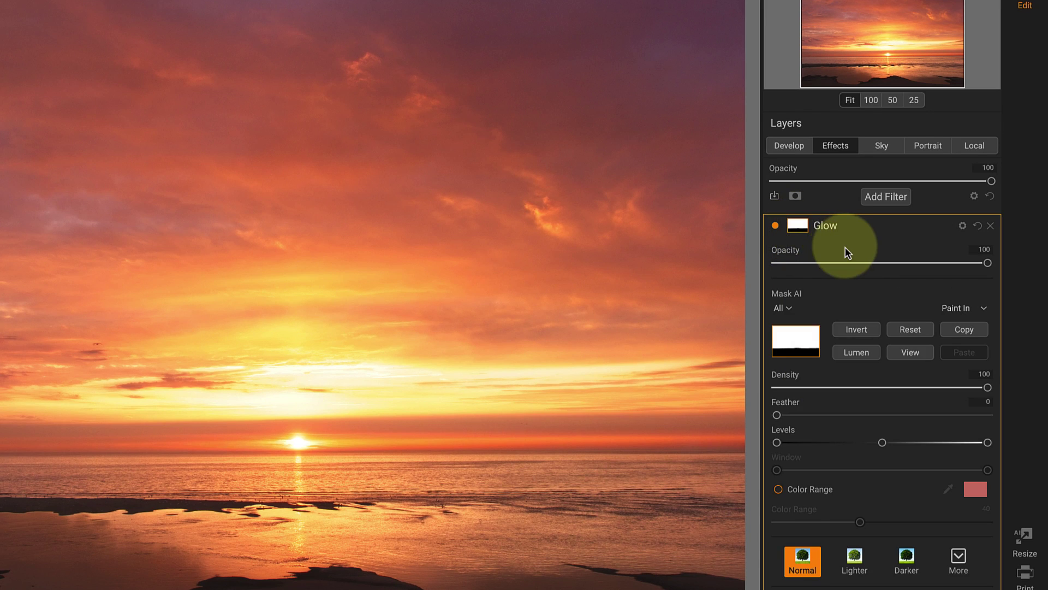
click(791, 310)
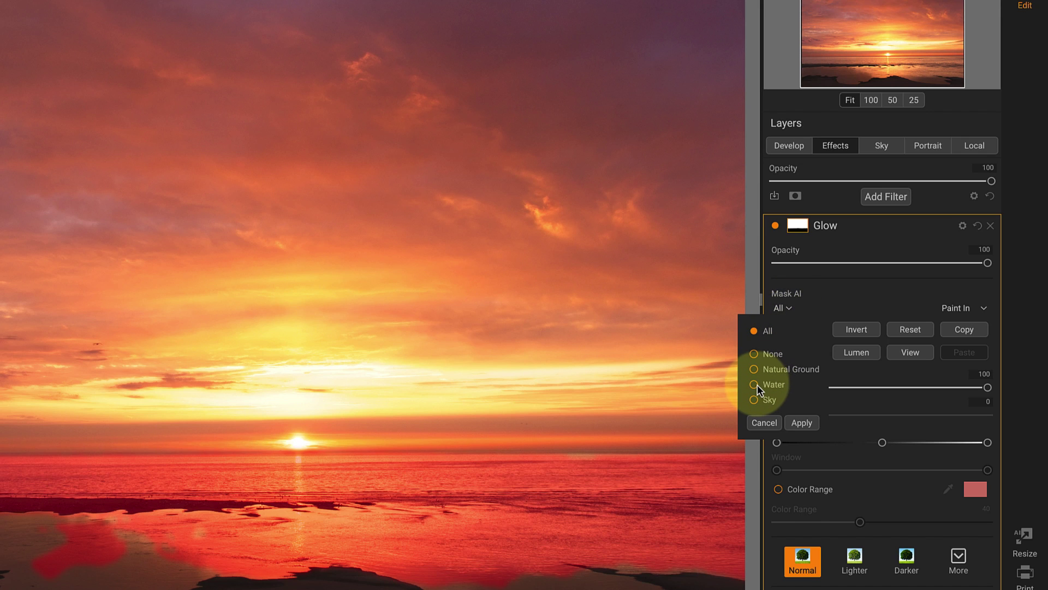
click(756, 384)
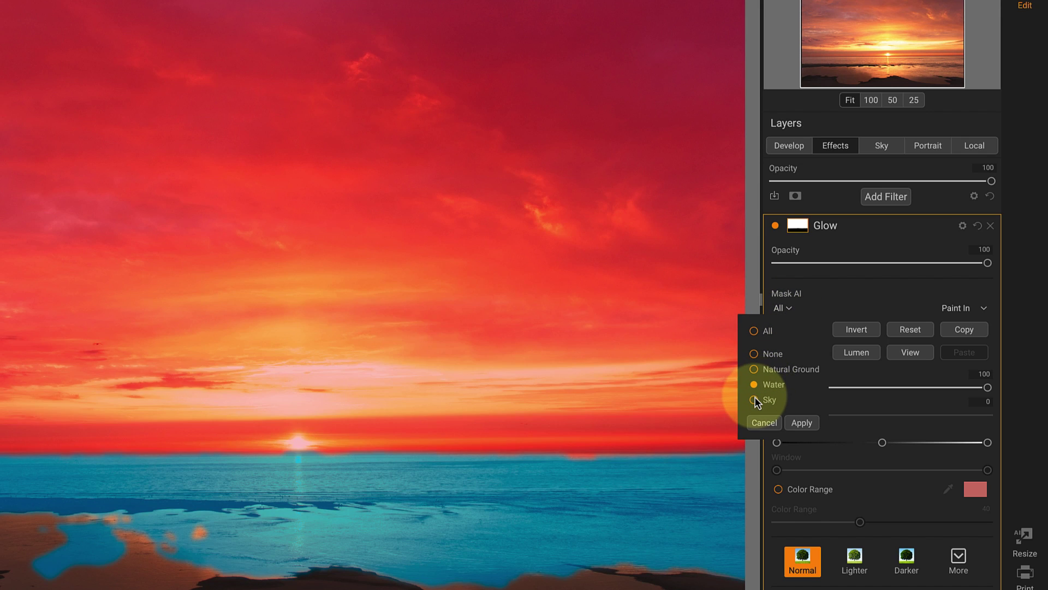
click(802, 421)
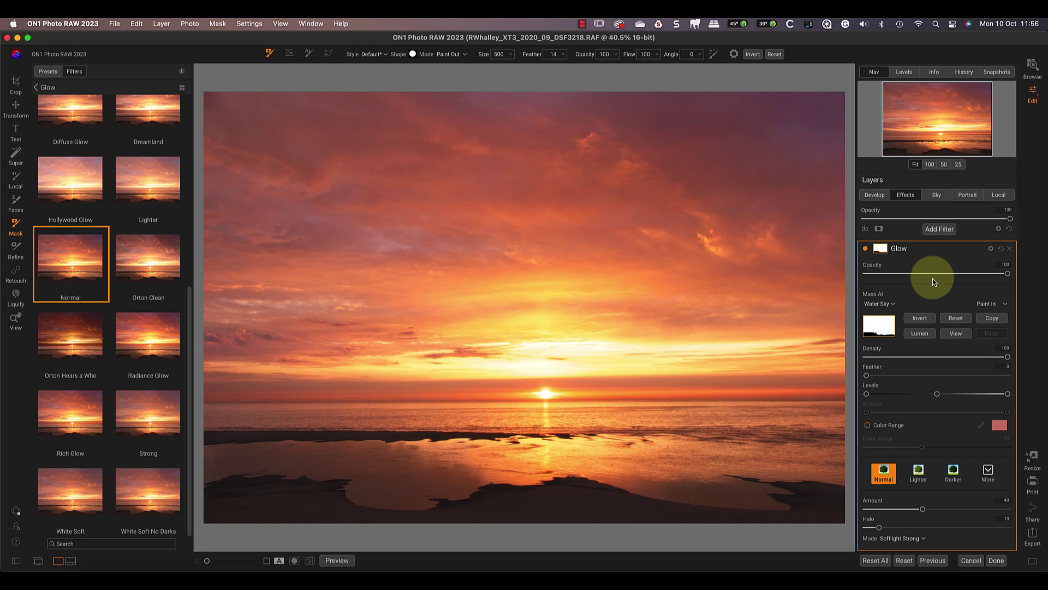
Add a Dynamic Contrast filter restricted by an inverted AI Water mask.
click(946, 231)
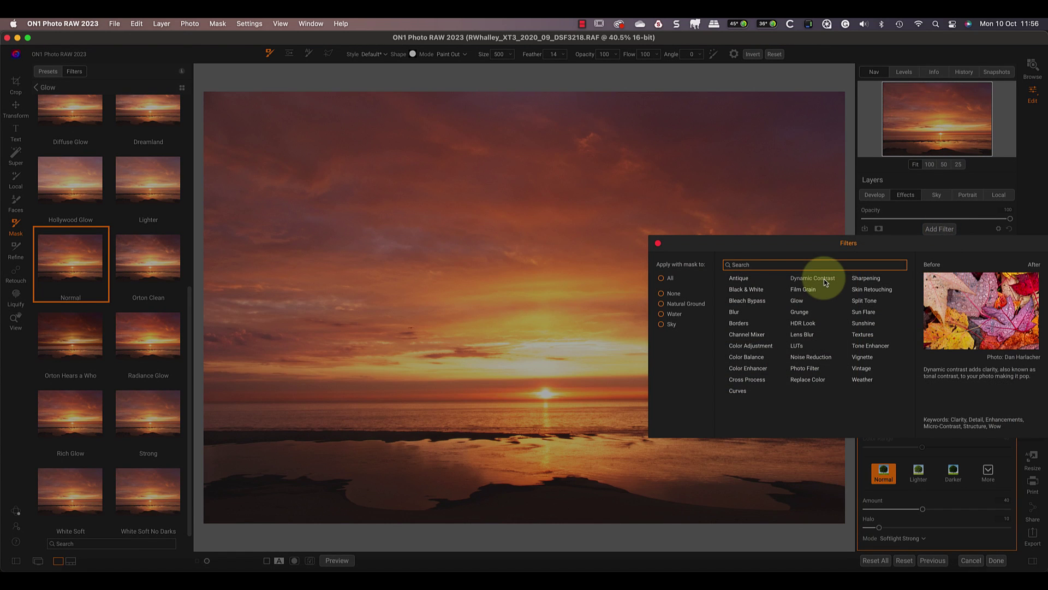
click(824, 278)
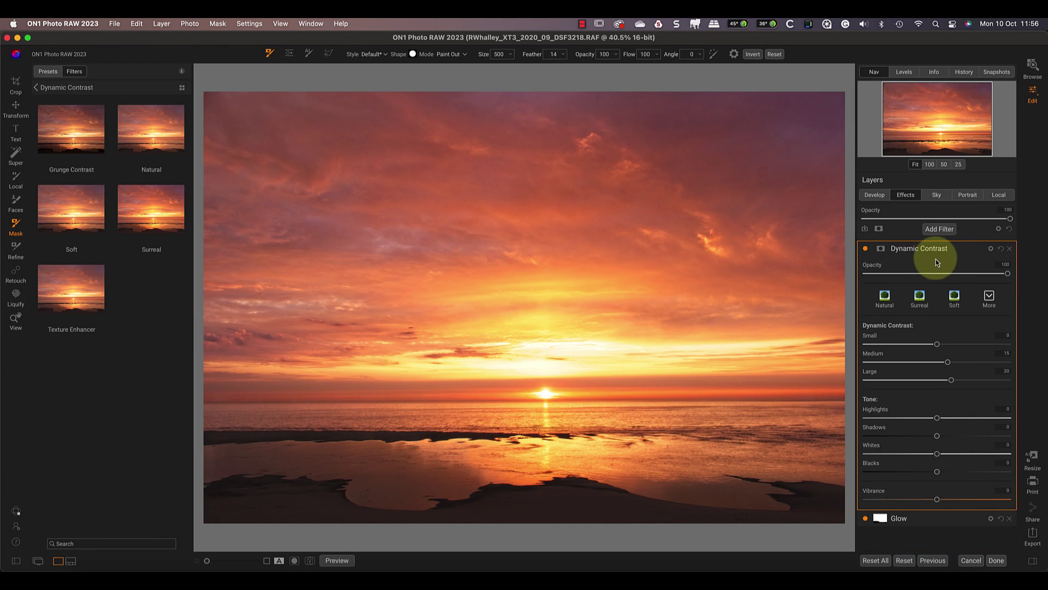
click(881, 250)
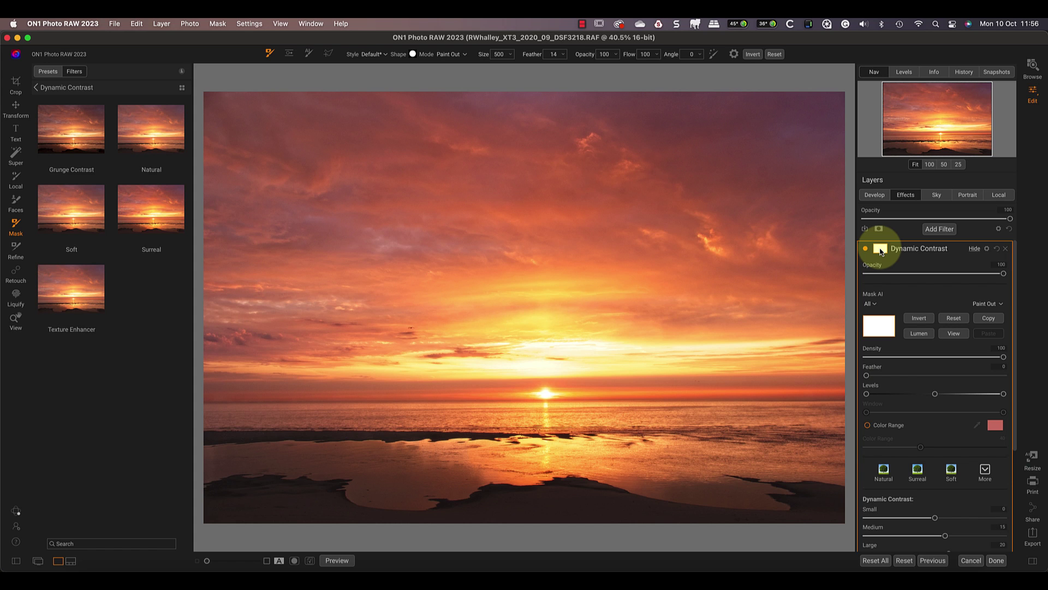
click(874, 303)
click(851, 356)
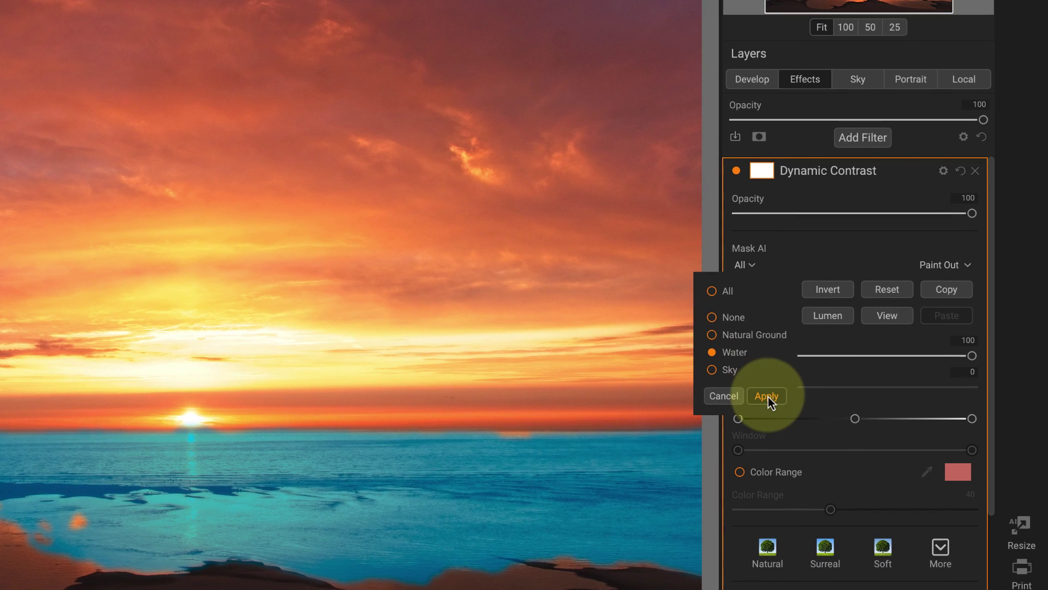
click(883, 381)
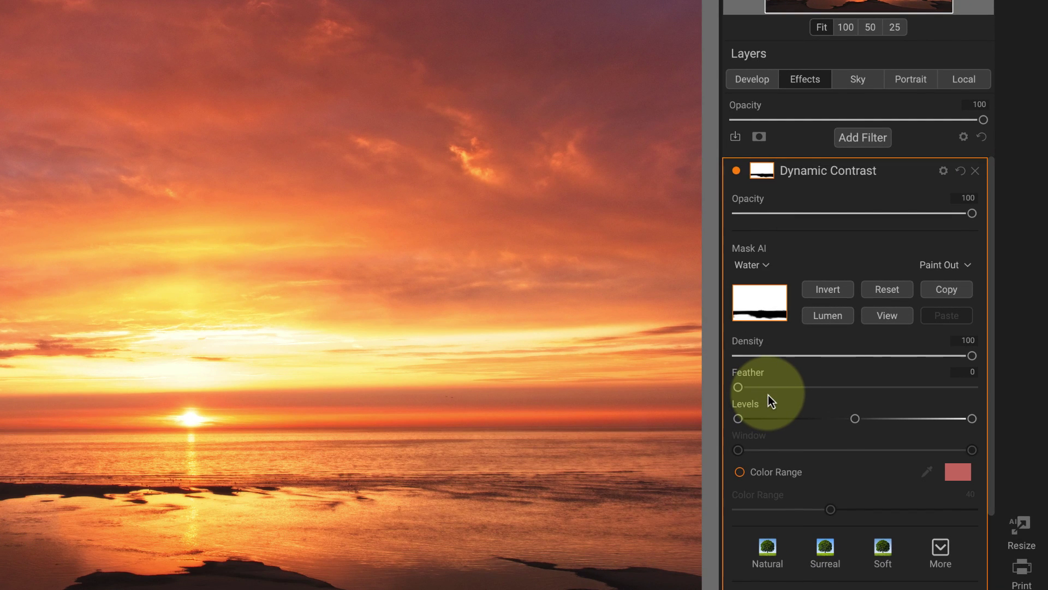
click(825, 289)
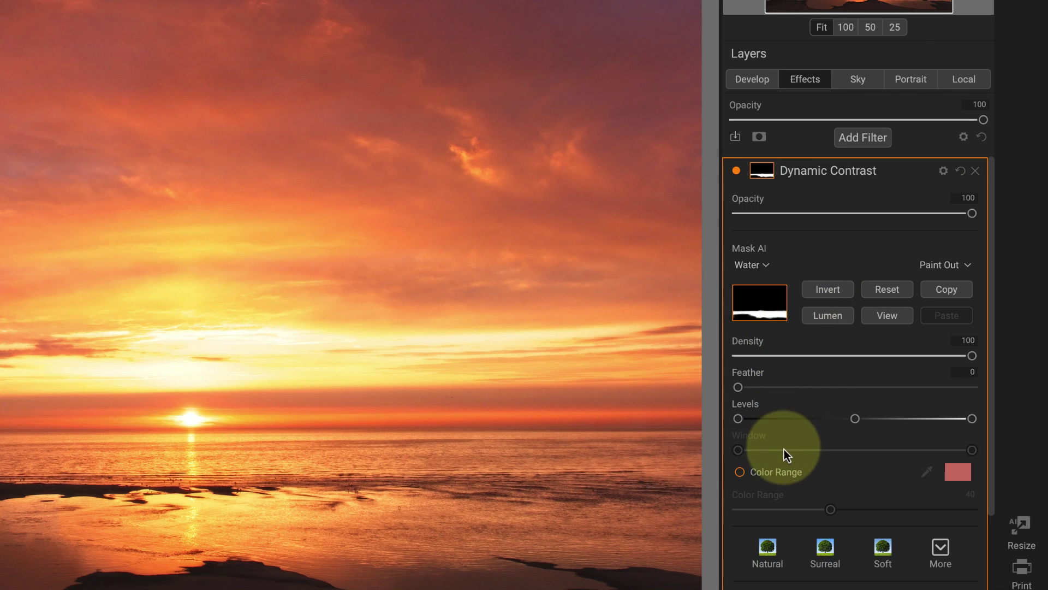
scroll(784, 449, down, 3)
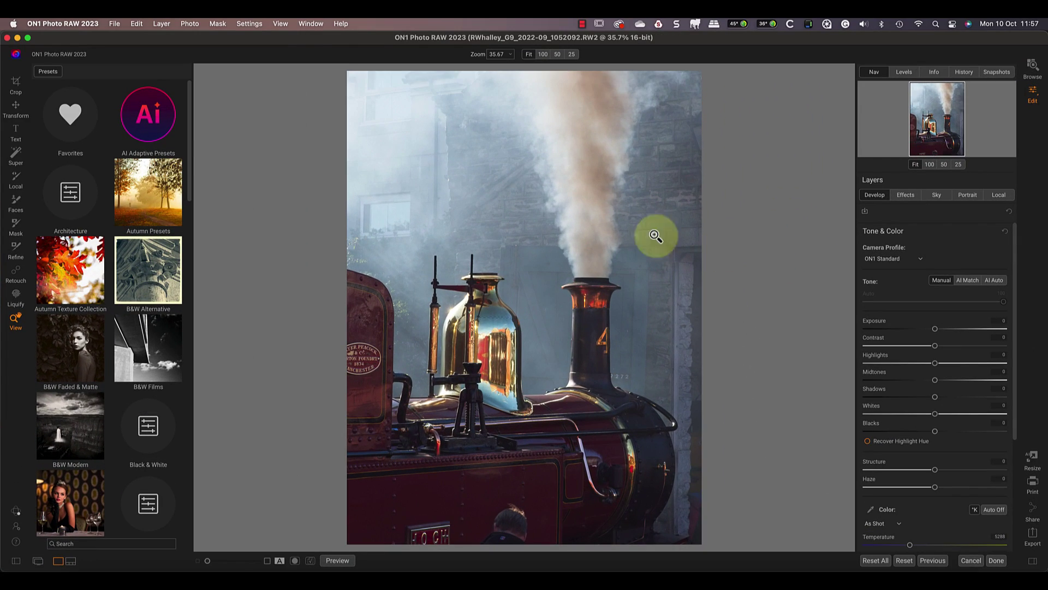
Super Select the locomotive and give it a local Contrast adjustment of about 48.
click(16, 157)
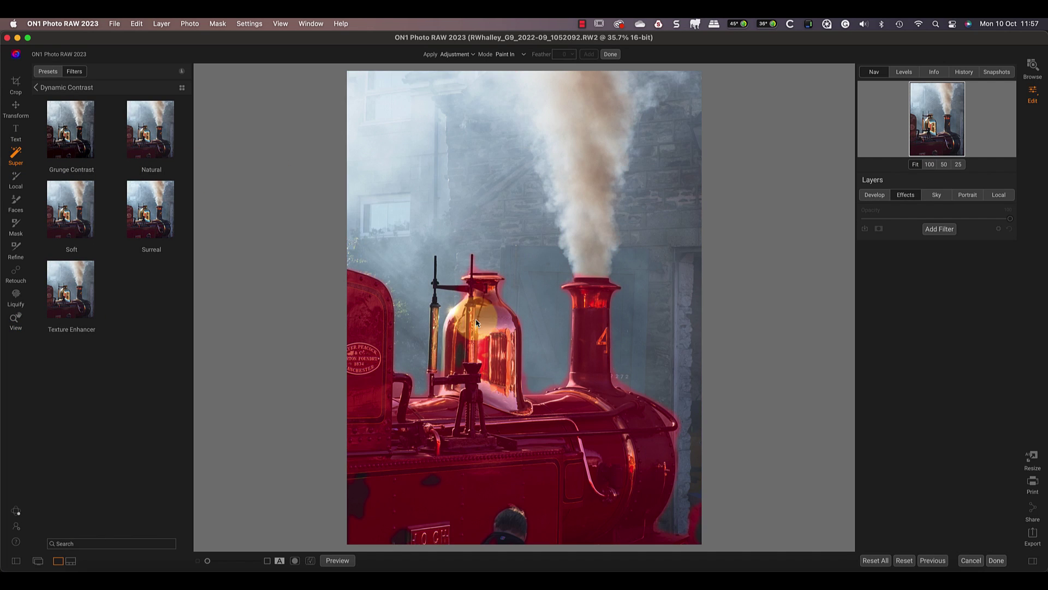
click(524, 439)
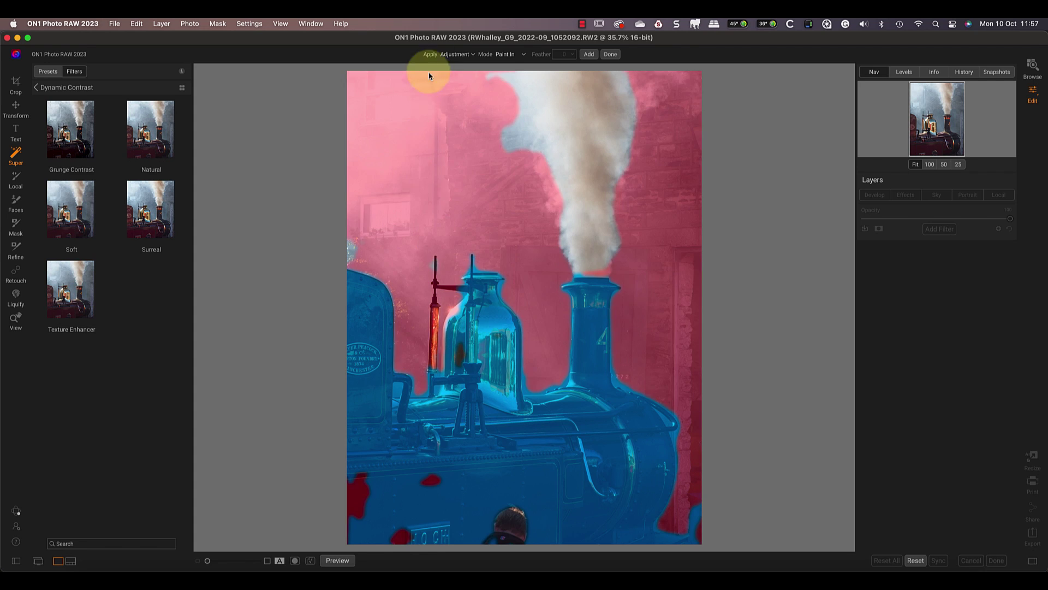
click(472, 55)
mouse_move(473, 65)
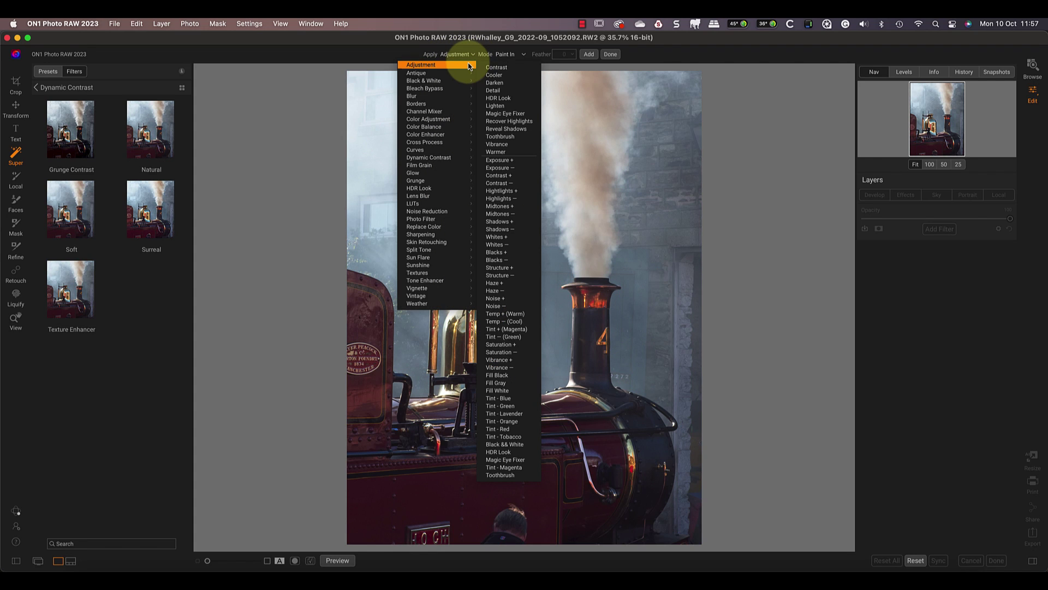
click(498, 69)
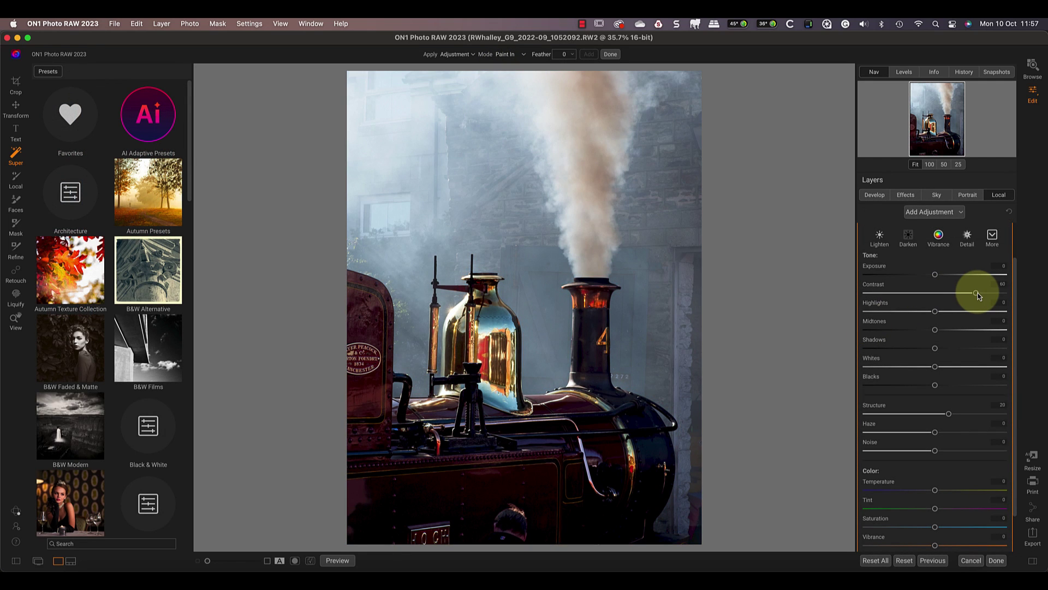
drag(976, 293, 939, 276)
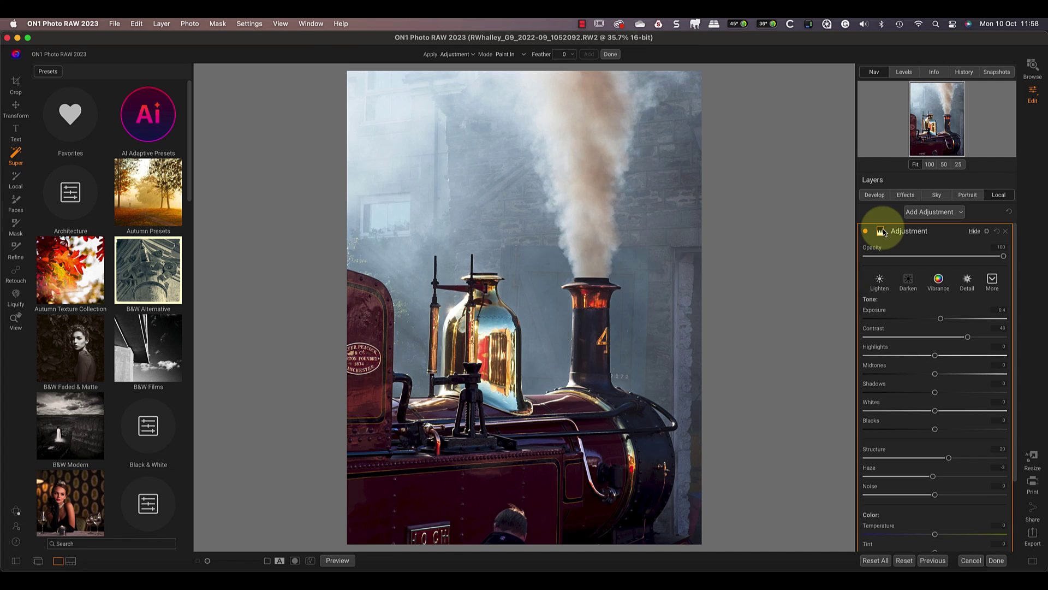
View the locomotive adjustment's AI mask in black and white.
click(881, 231)
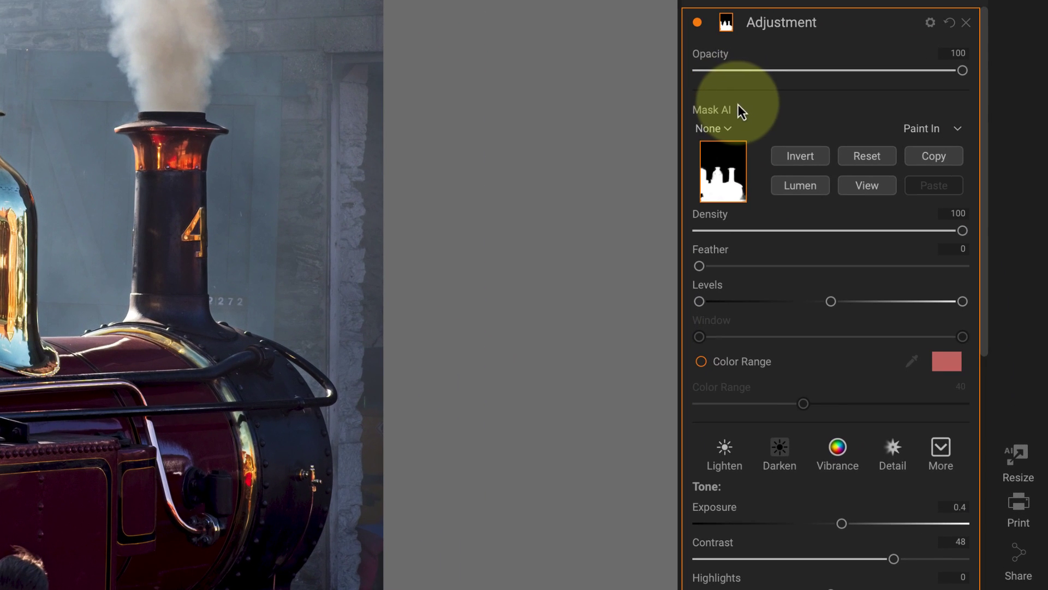
click(795, 199)
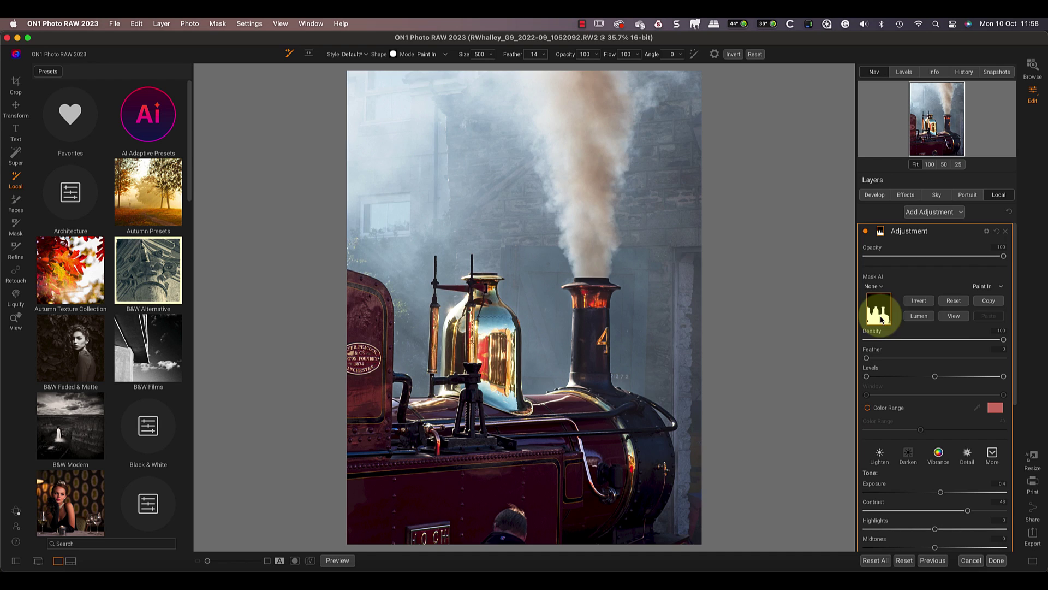
click(954, 318)
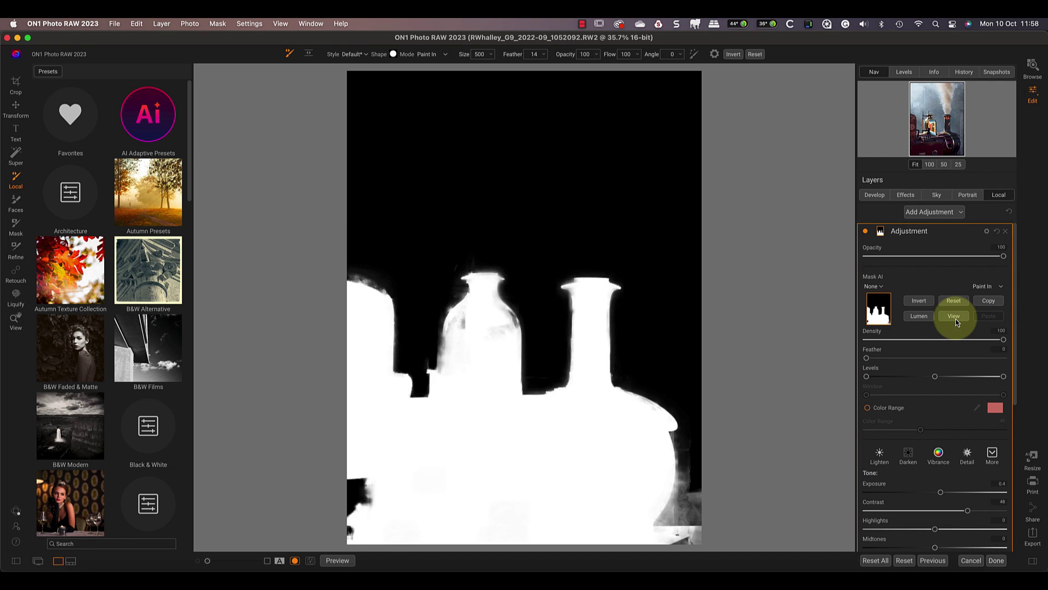
Add Foghorn Weather fog masked to inverted Architecture at 74 opacity, then Super Select the smoke.
click(954, 316)
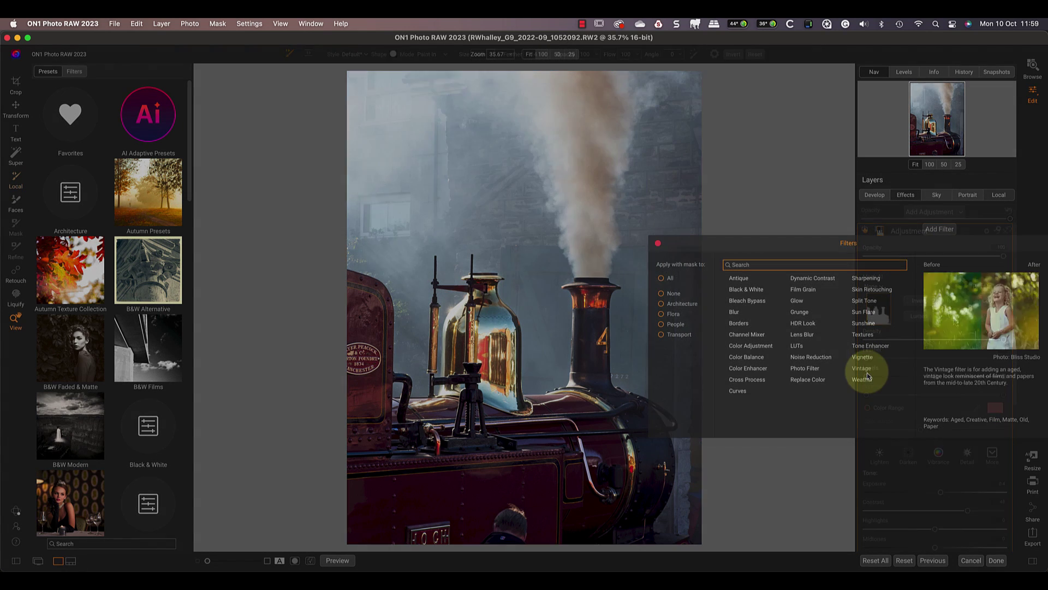
click(866, 379)
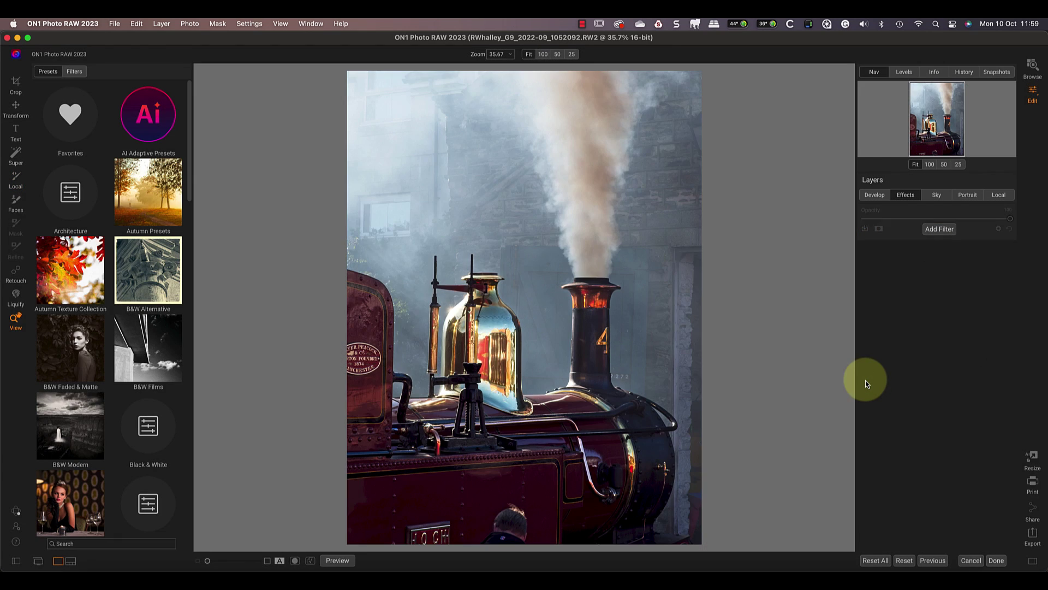
click(885, 298)
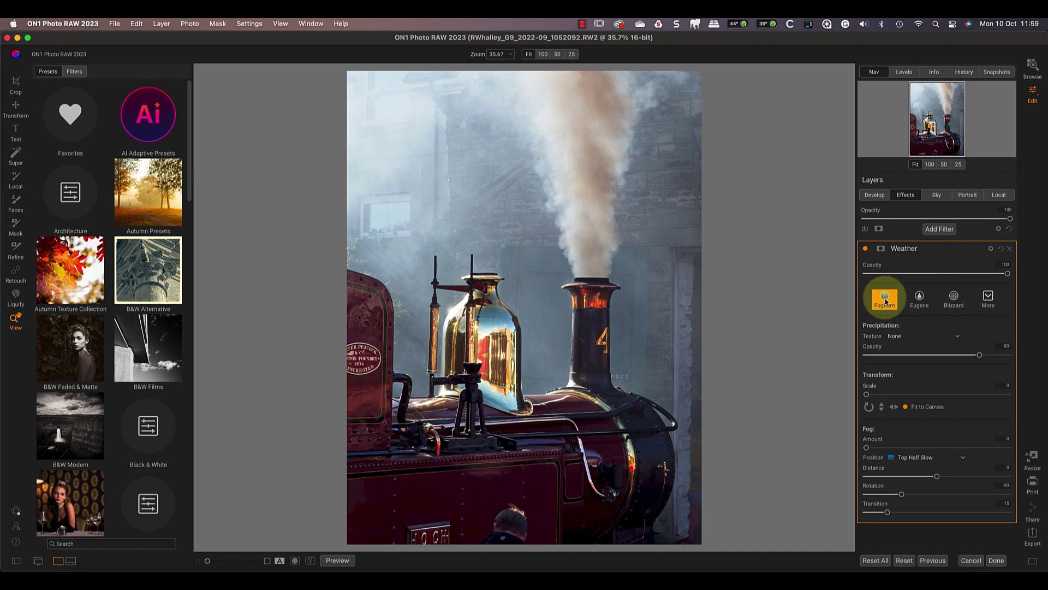
click(881, 249)
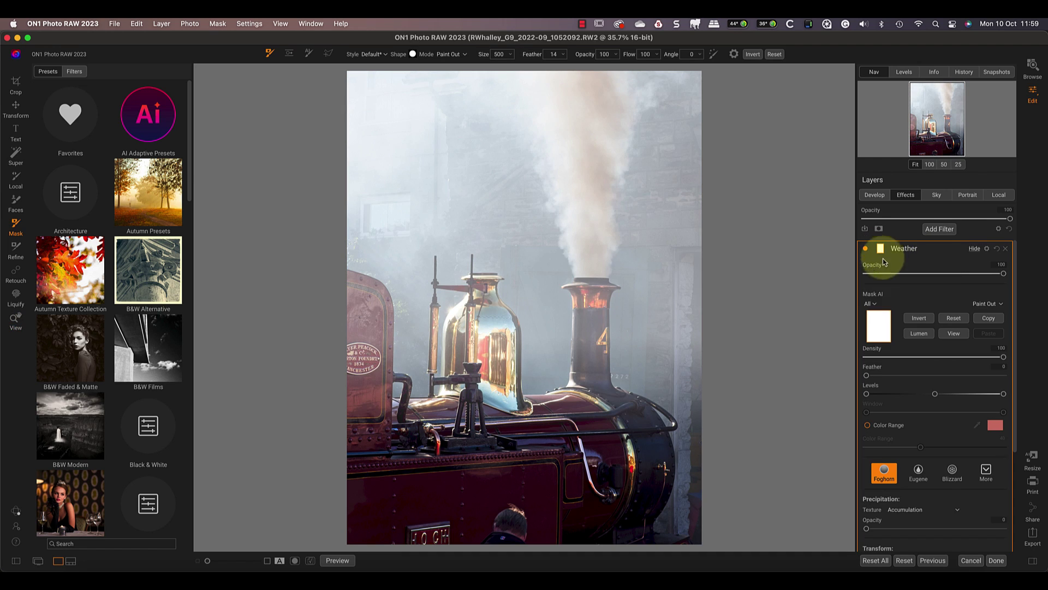
click(869, 304)
click(868, 344)
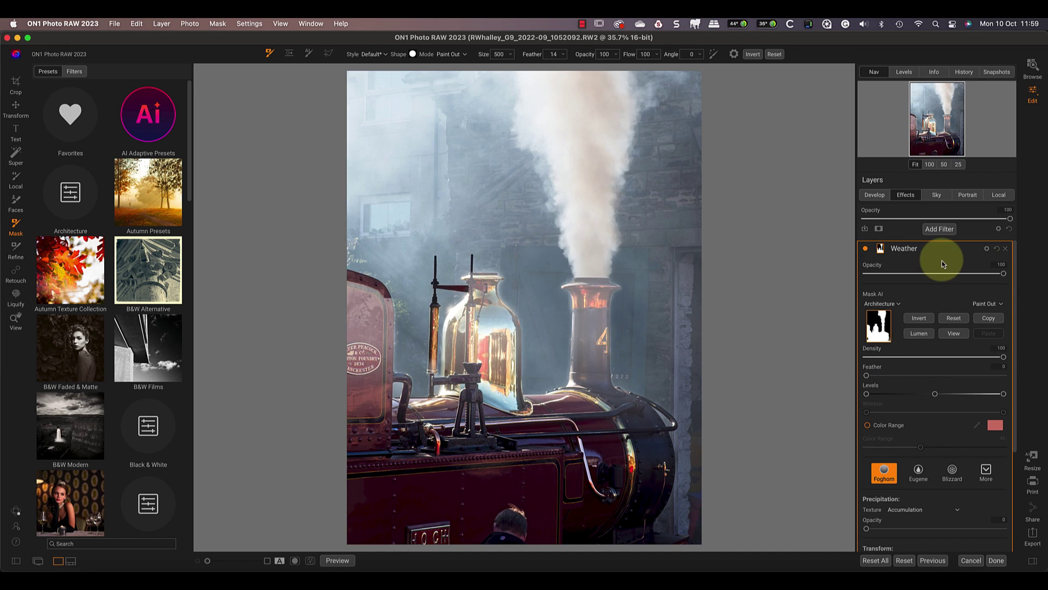
click(918, 318)
drag(996, 287, 967, 274)
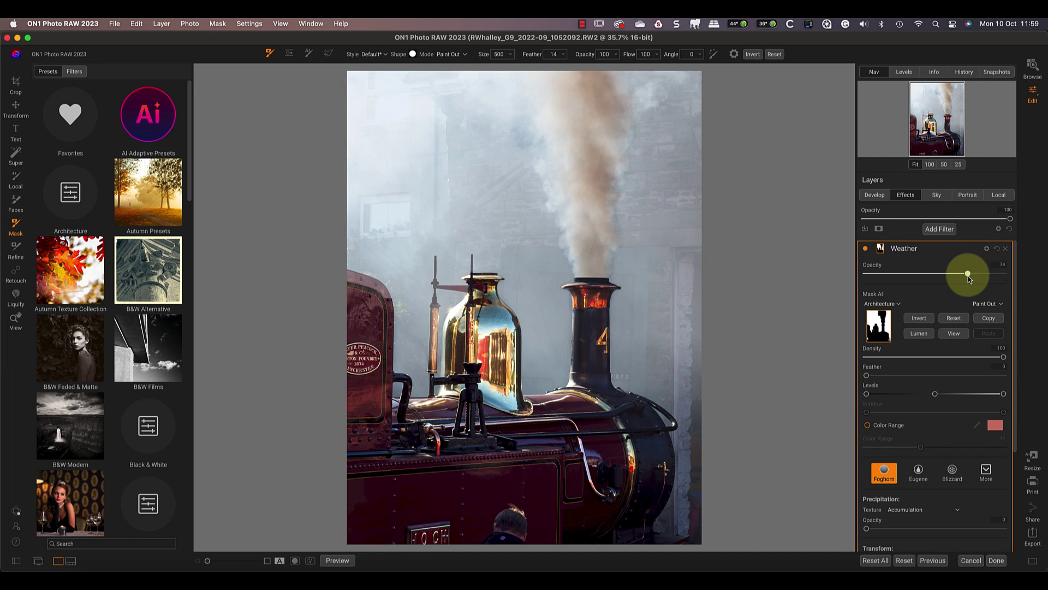
click(16, 153)
click(574, 157)
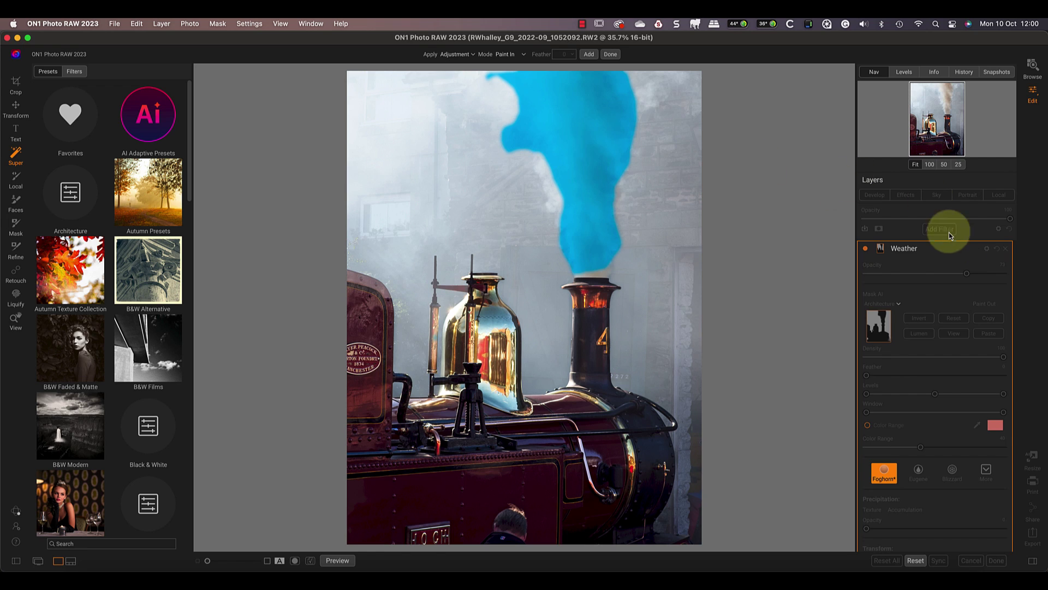
Apply a Contrast adjustment to the smoke selection and lower its Contrast from 60 to 37.
click(457, 54)
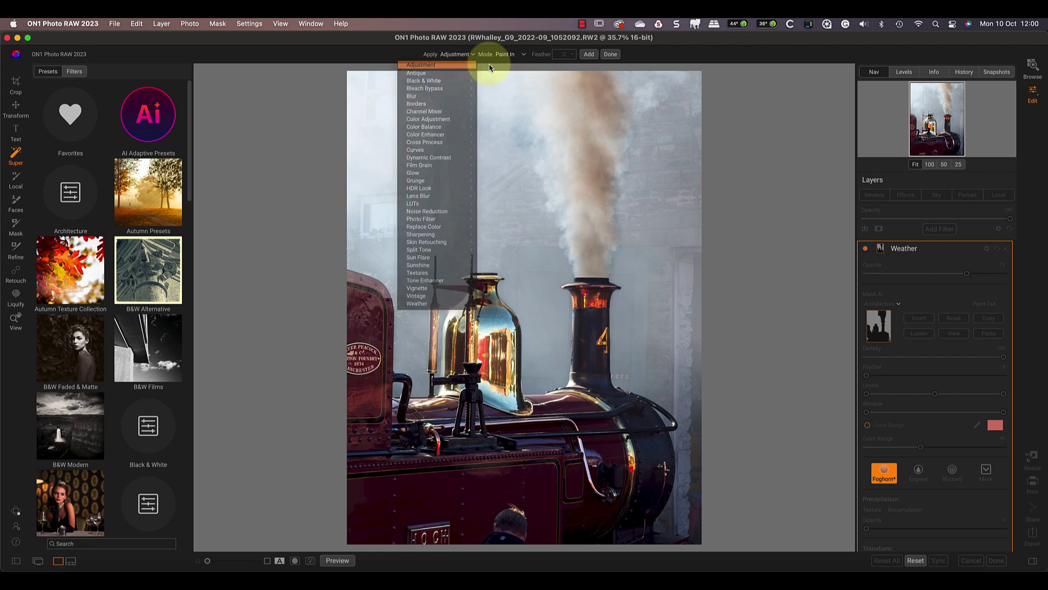
click(490, 67)
click(610, 54)
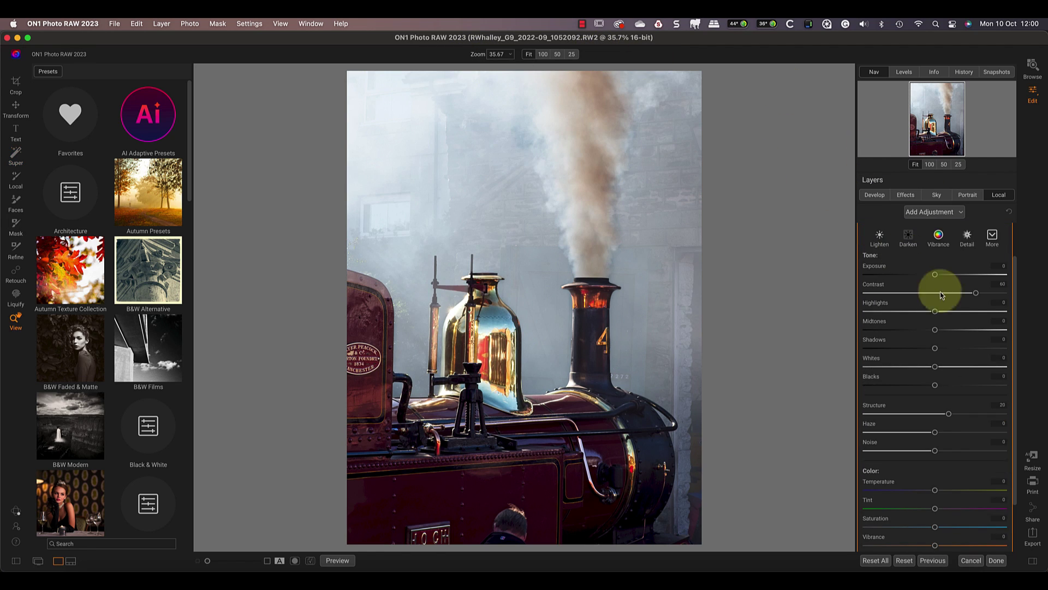
drag(975, 293, 960, 292)
click(933, 275)
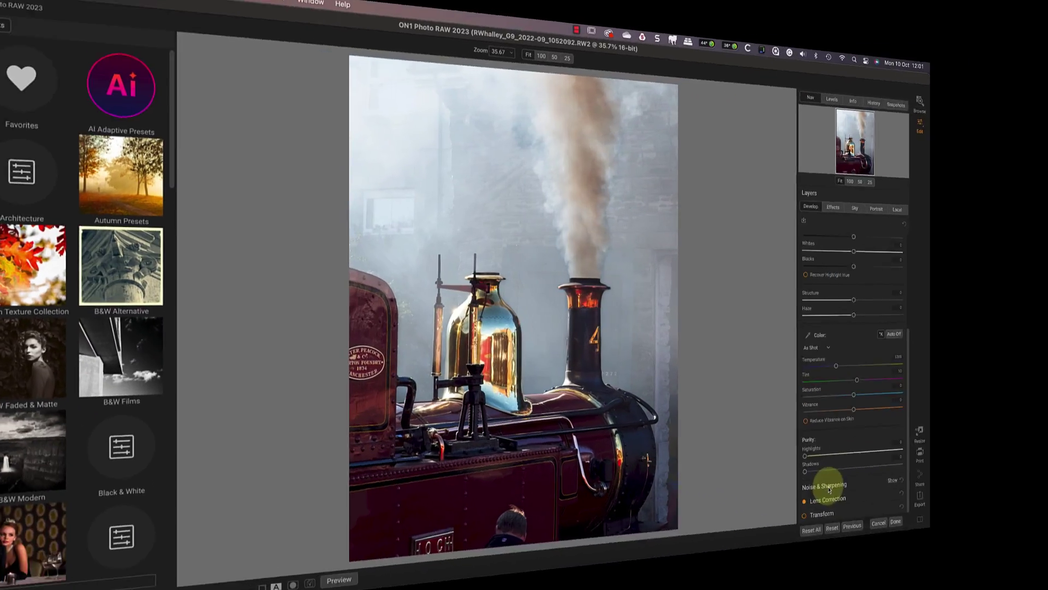
Apply Tack Sharp AI sharpening with Deblur lowered from 100 to 69, checking detail at 100%.
click(829, 489)
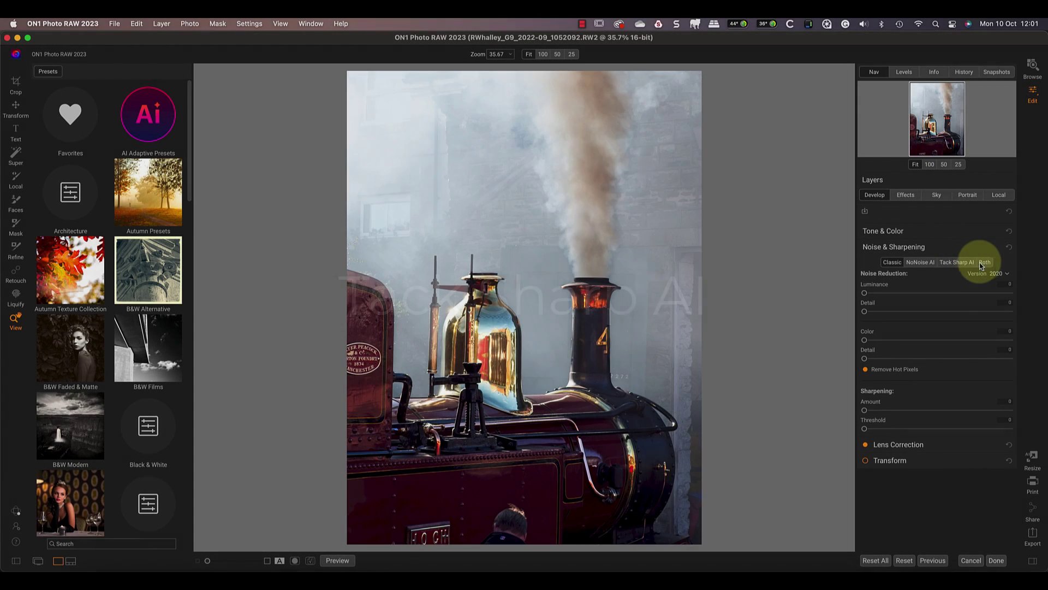
click(963, 266)
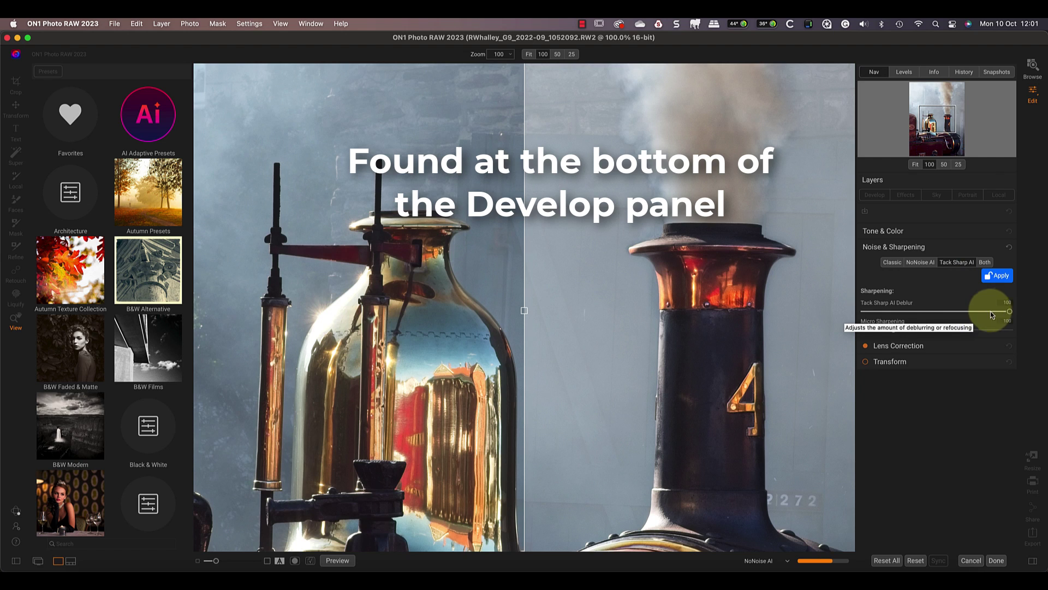
drag(1009, 311, 931, 312)
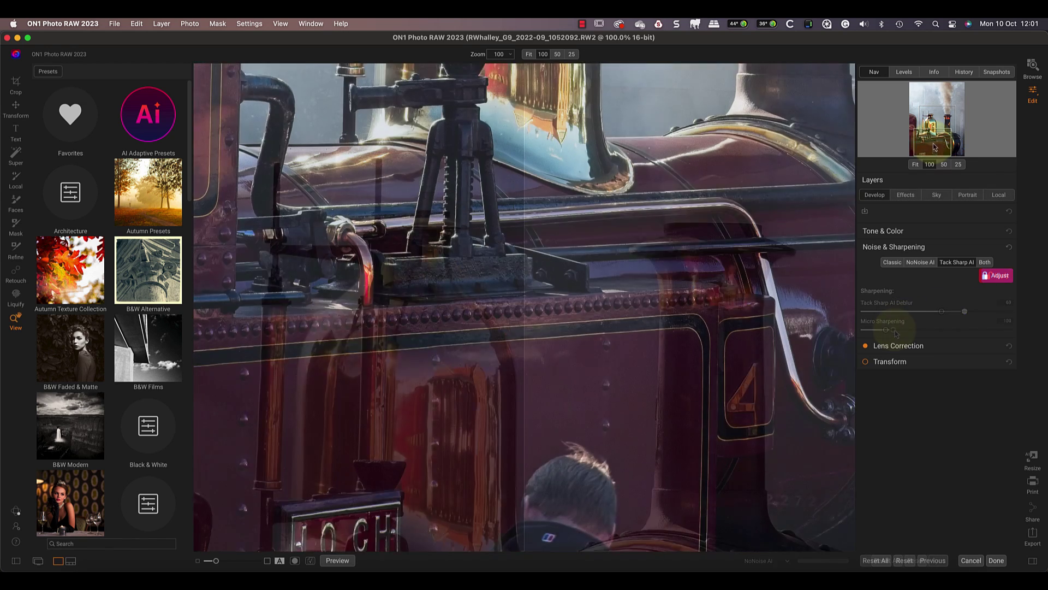
drag(932, 145, 936, 144)
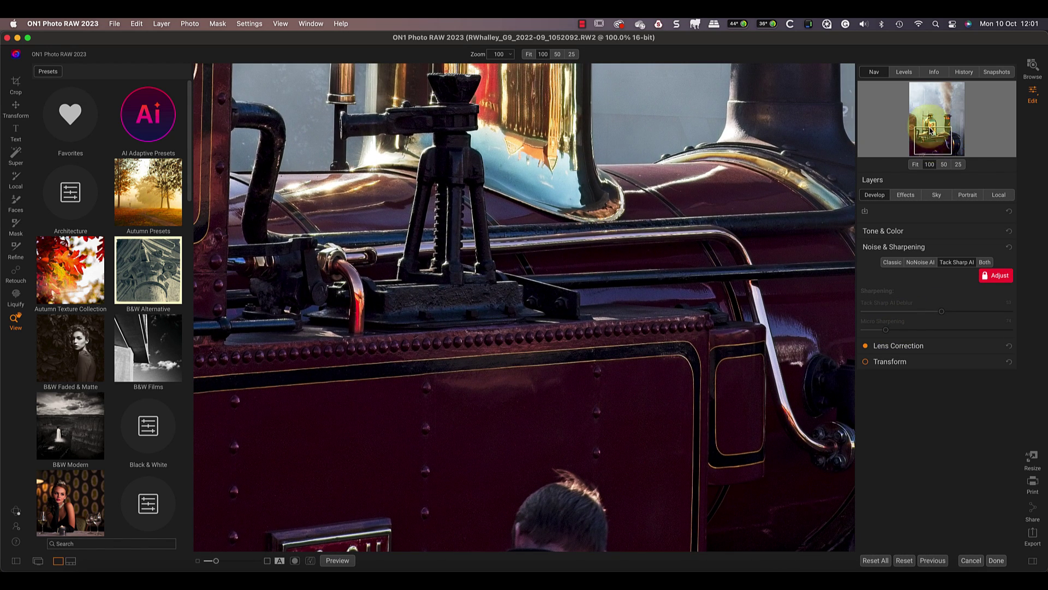
click(915, 165)
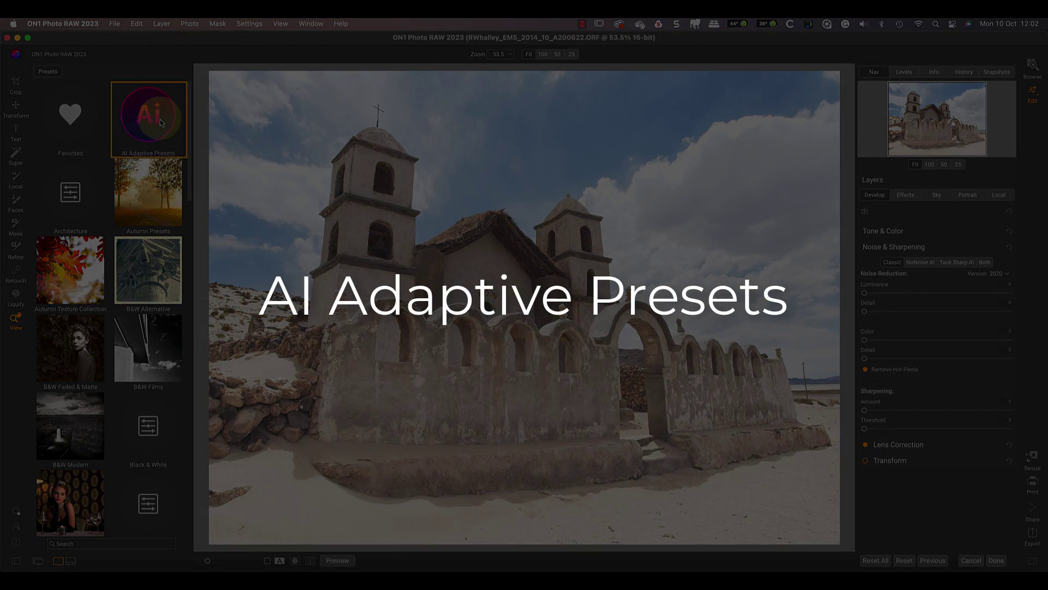
Apply the Dramatic New Sky BW Blur preset from AI Adaptive Presets > Architecture.
click(161, 122)
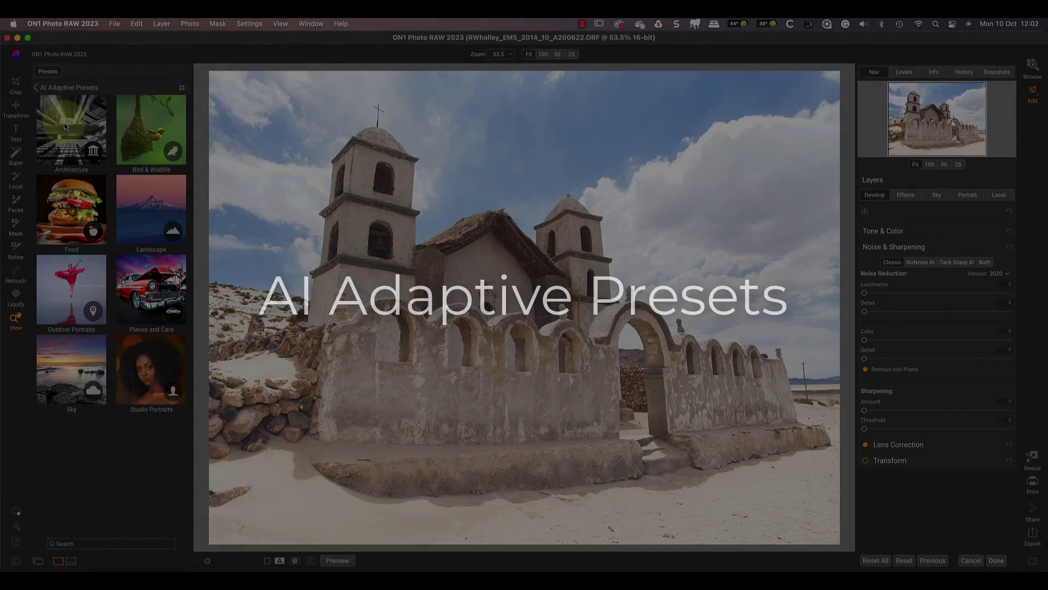
click(65, 127)
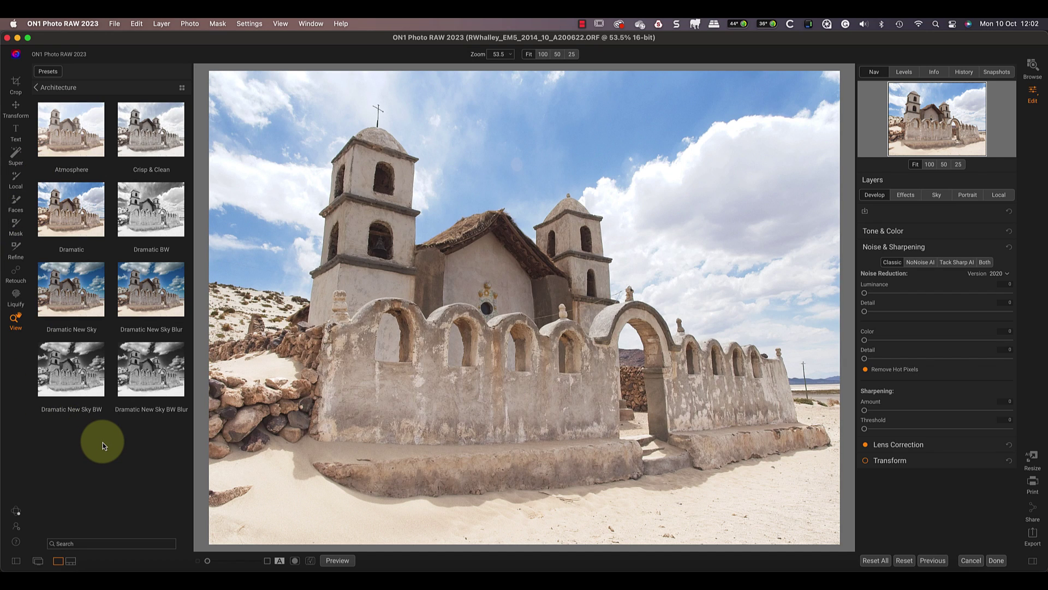
click(161, 383)
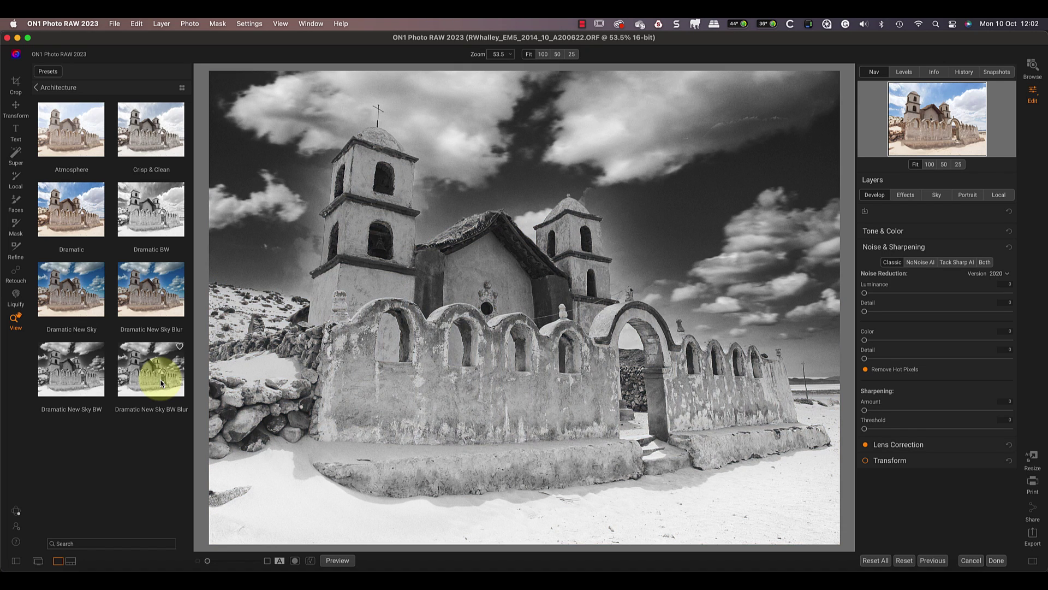
click(161, 383)
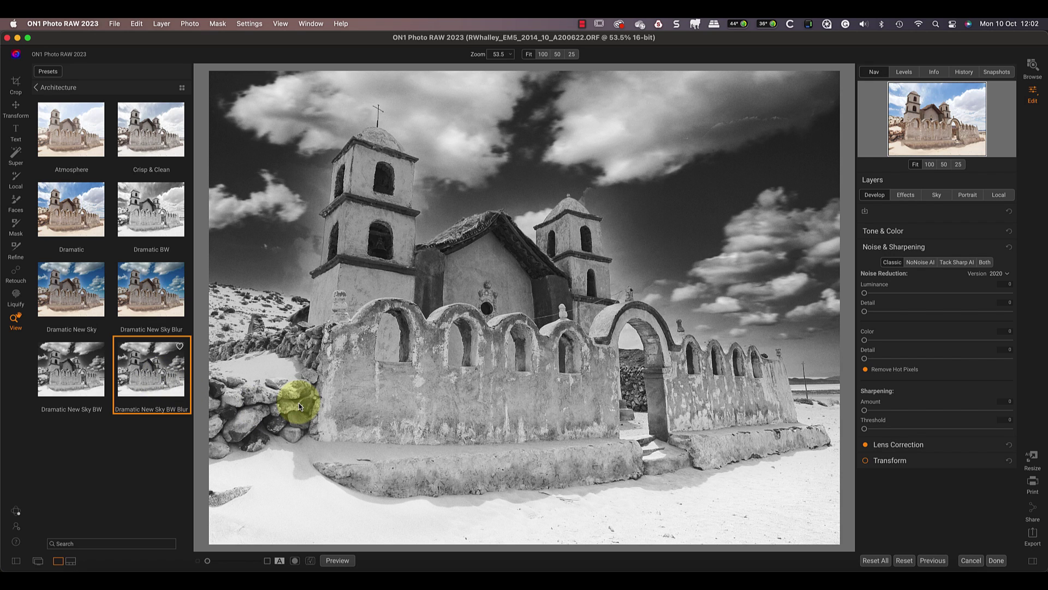
In the Effects panel, expand the Architecture filter's settings and its mask options.
click(900, 199)
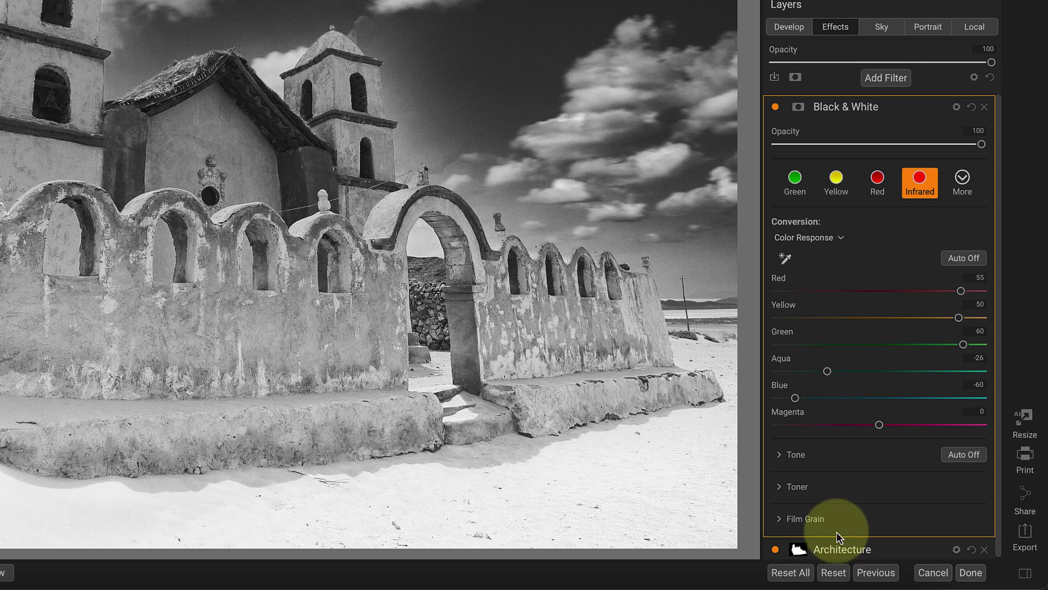
mouse_move(834, 550)
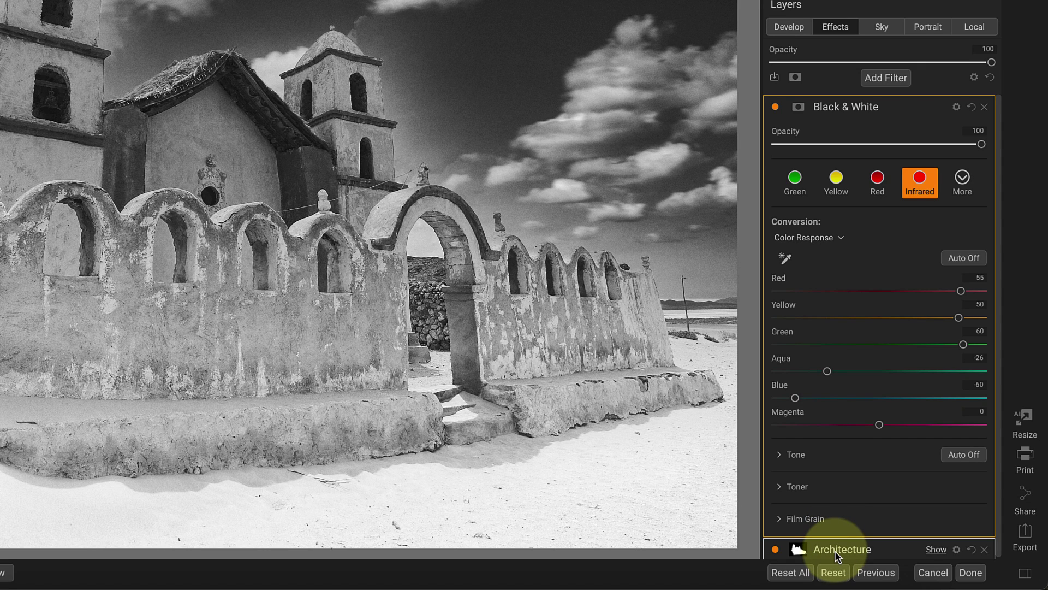
click(834, 550)
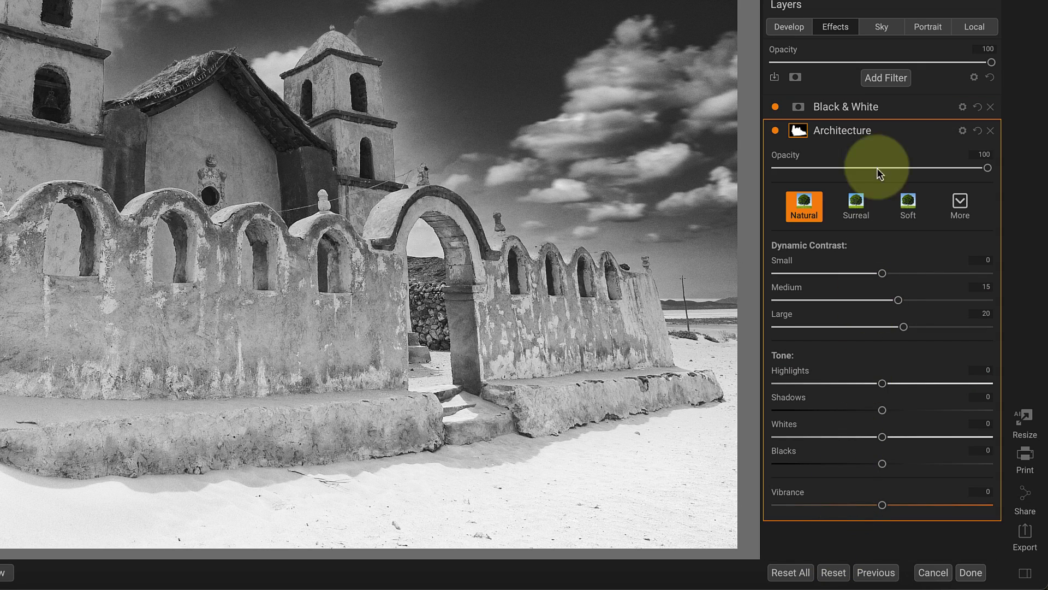
mouse_move(905, 132)
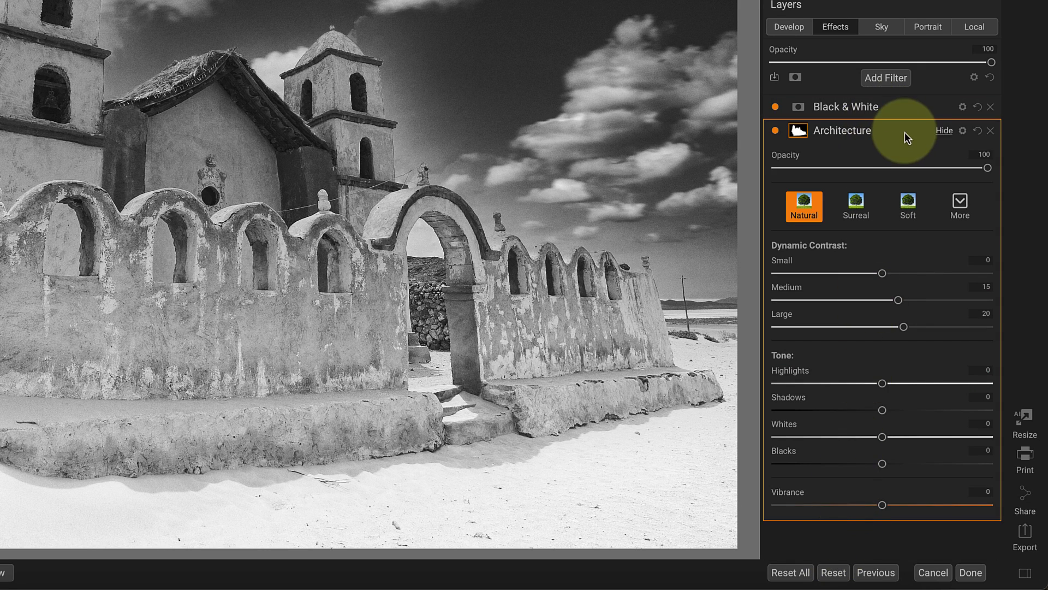
click(798, 132)
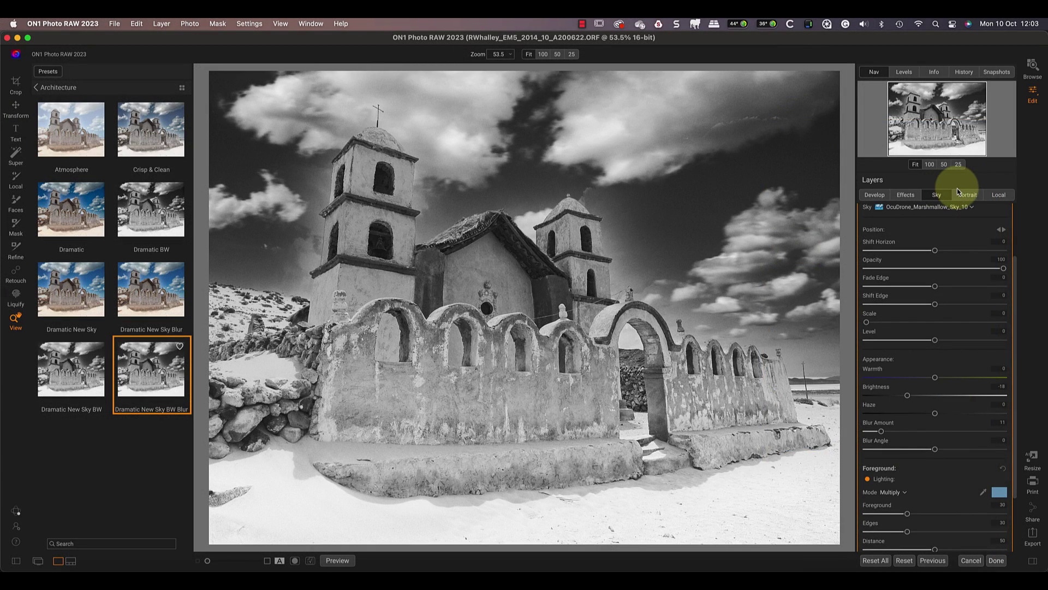
View the Sky Swap AI mask in black and white, then raise Blur Amount from 11 to 100.
scroll(960, 220, up, 3)
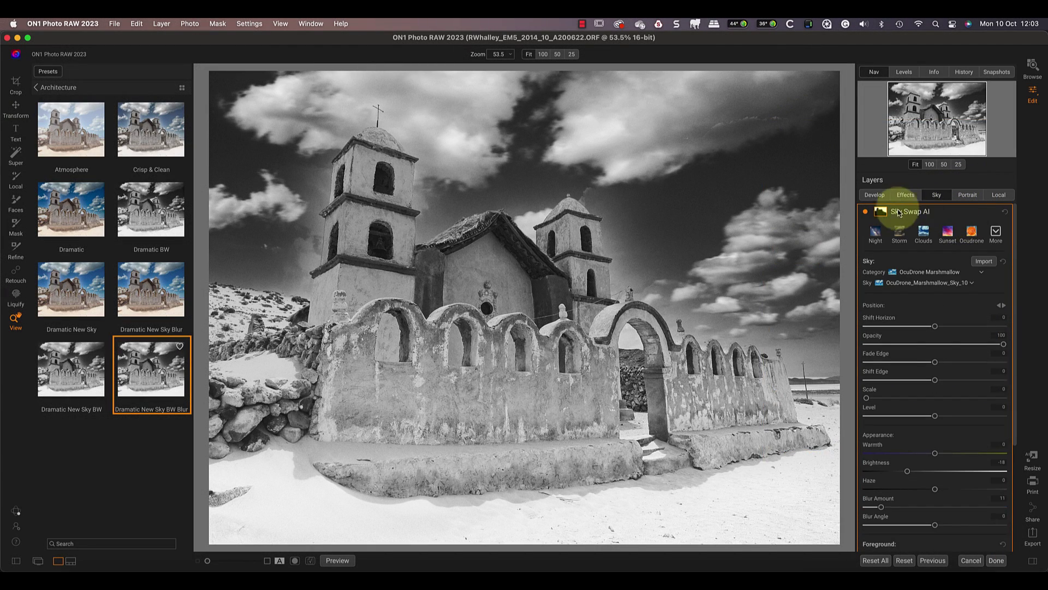
click(880, 212)
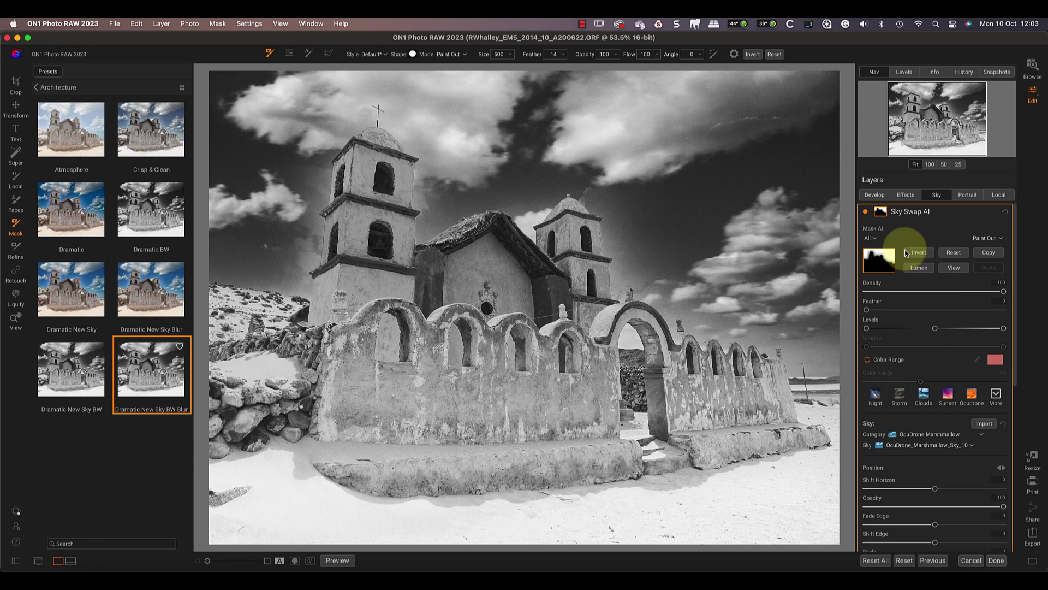
click(954, 269)
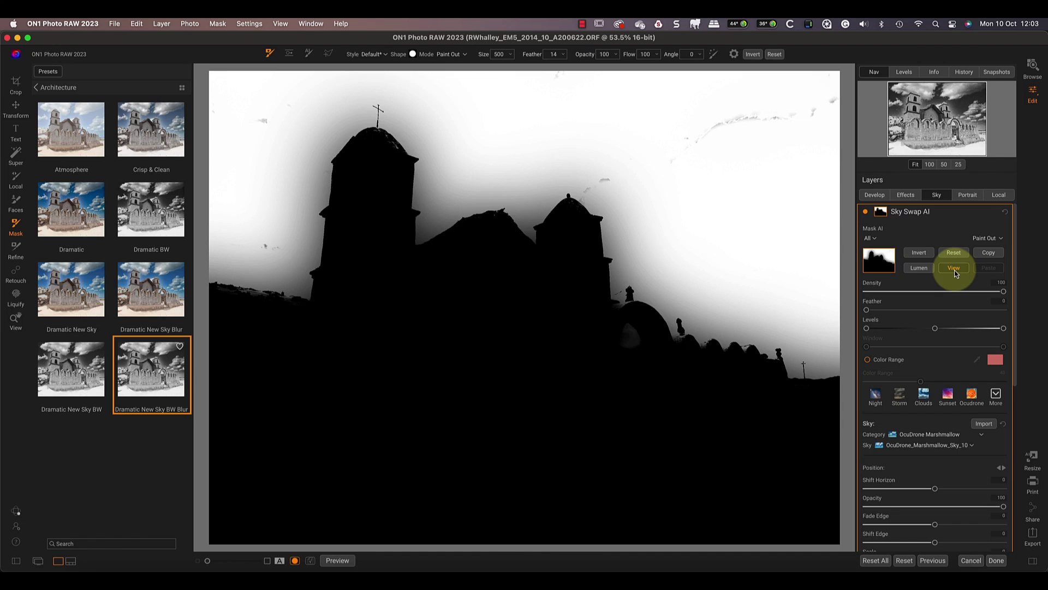
click(955, 270)
scroll(939, 362, down, 5)
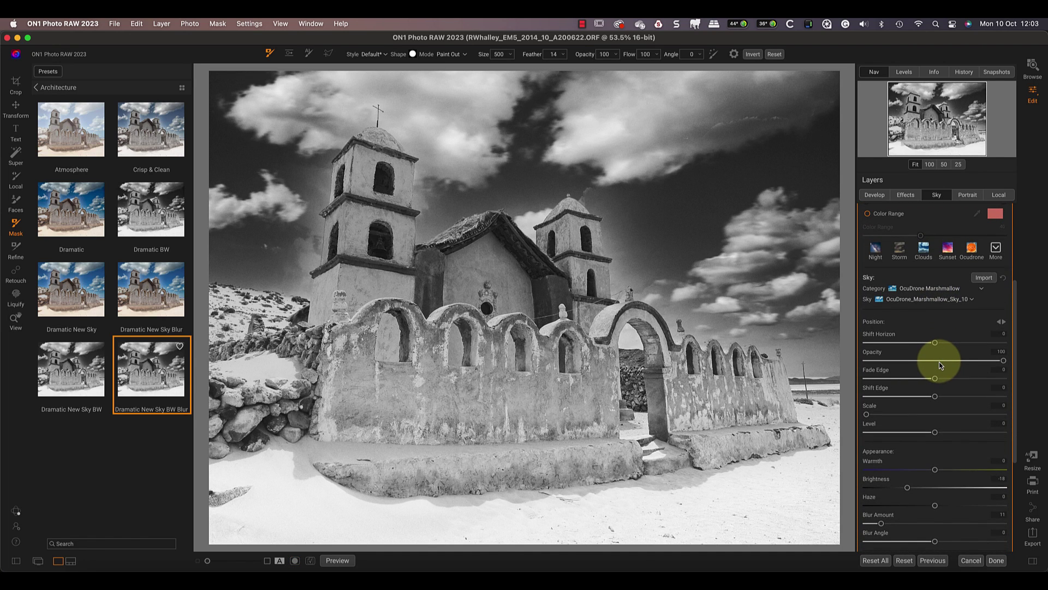
drag(883, 523, 1038, 521)
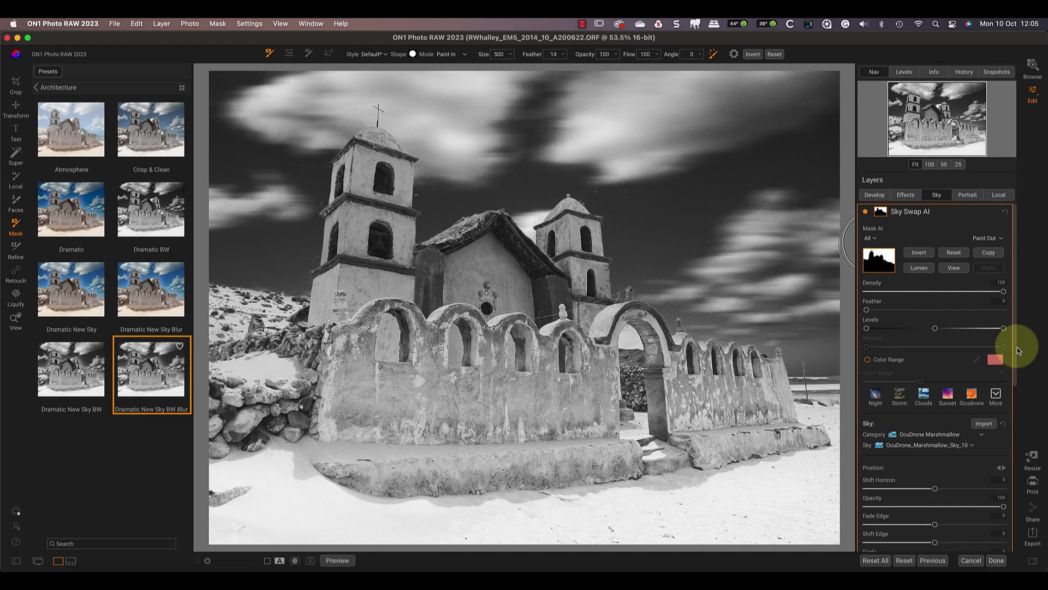
In Browse, select the pier photo and scan it for AI keywords.
click(1034, 68)
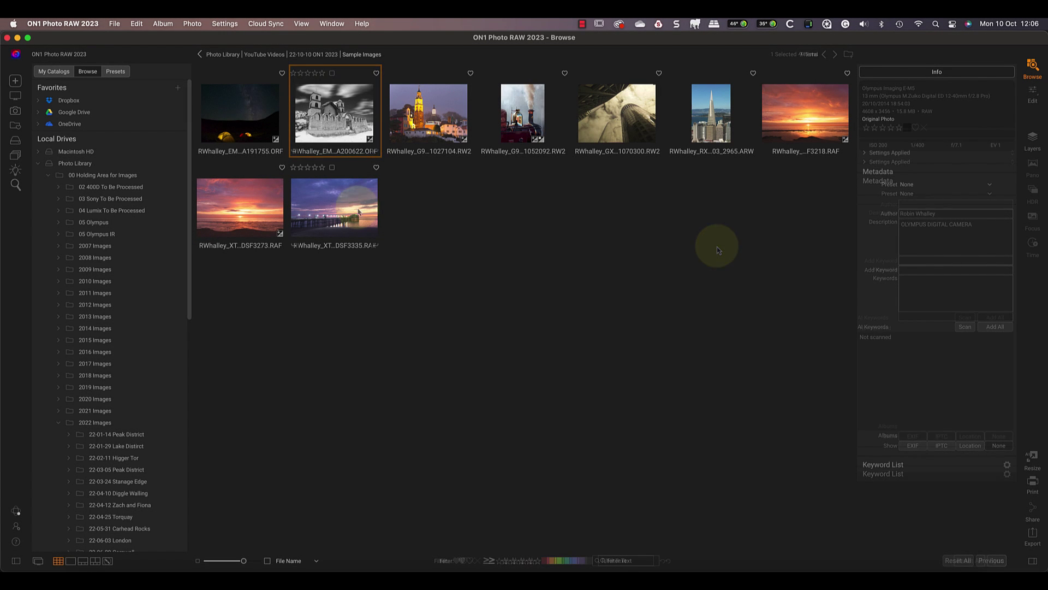
click(358, 212)
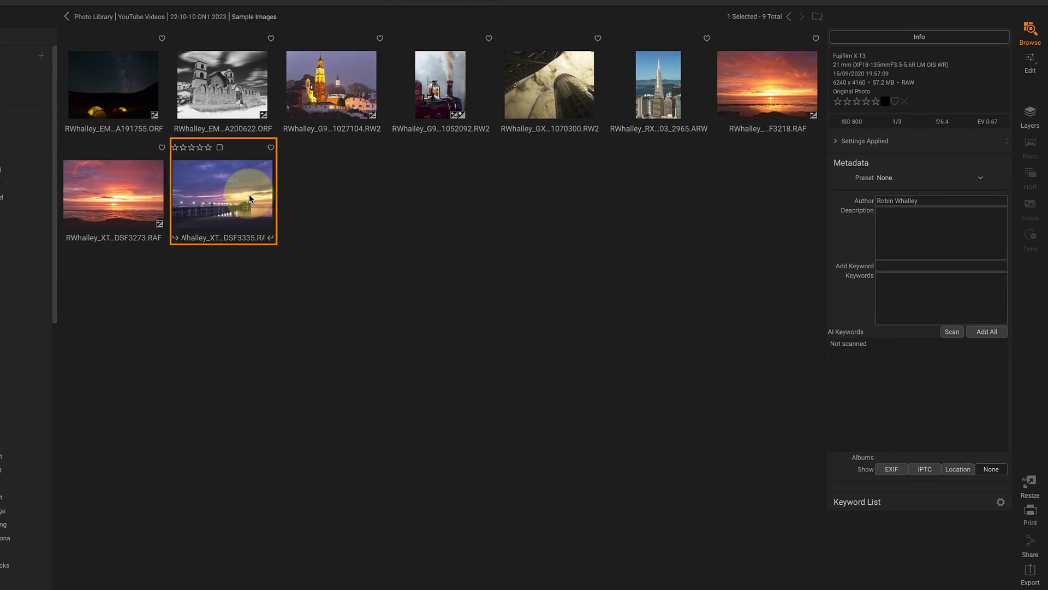
click(915, 362)
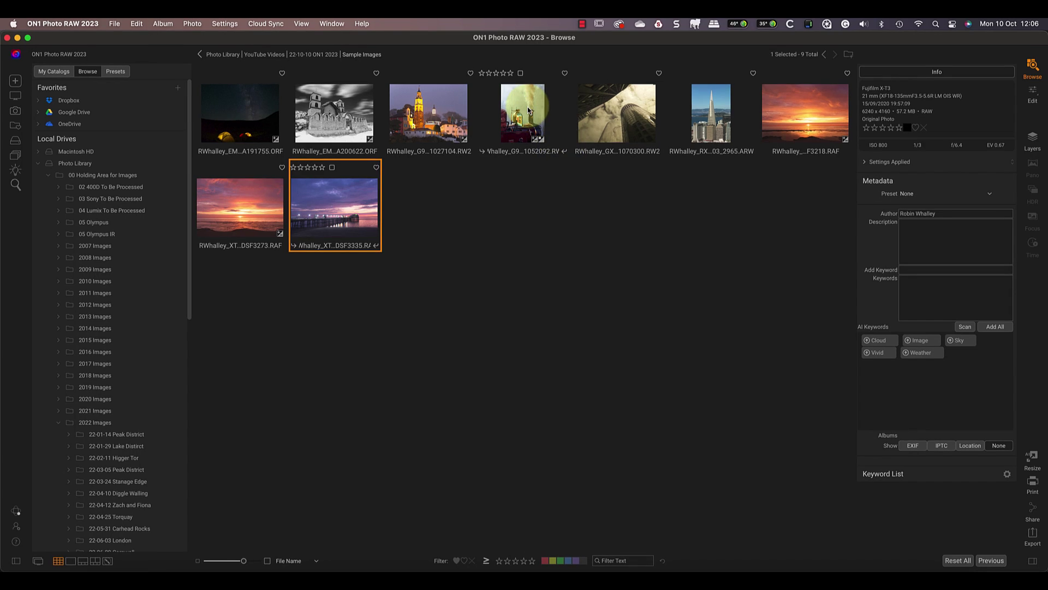
Select the steam engine photo and add the Transport, Metal and Steam engine AI keywords.
click(528, 111)
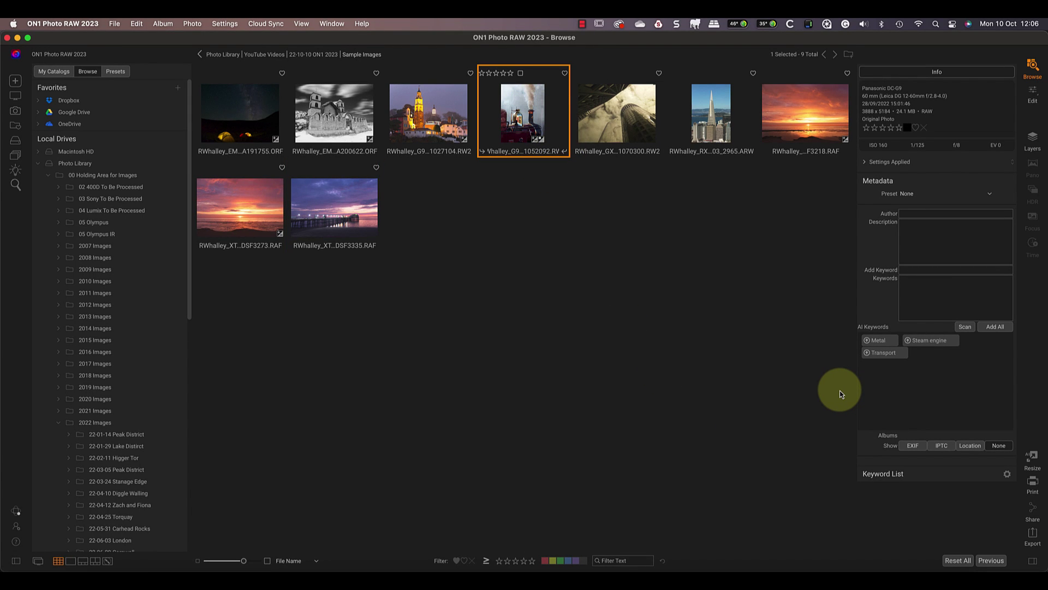
click(867, 353)
click(869, 342)
click(928, 340)
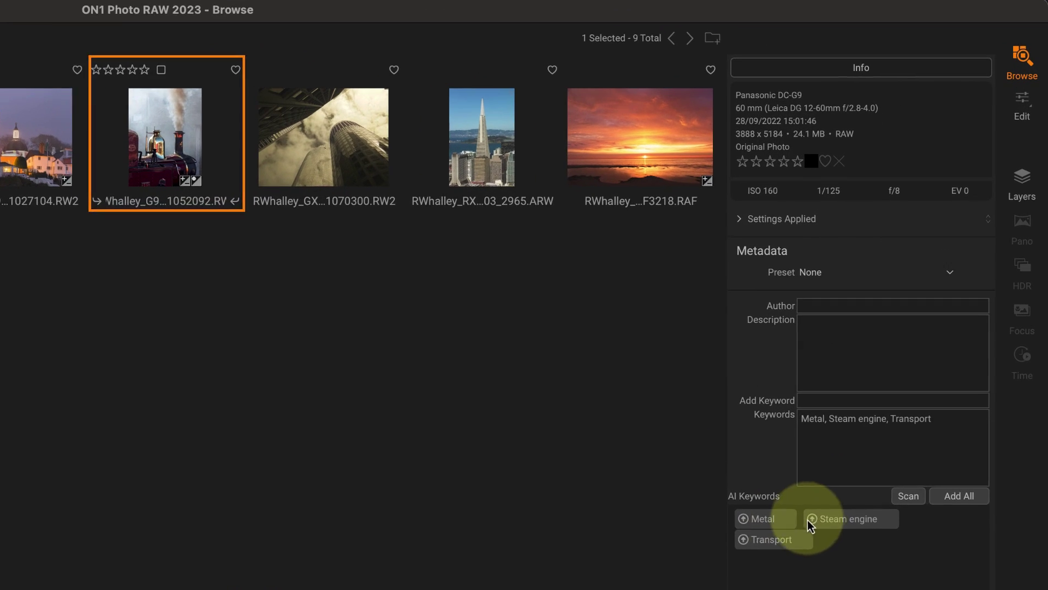